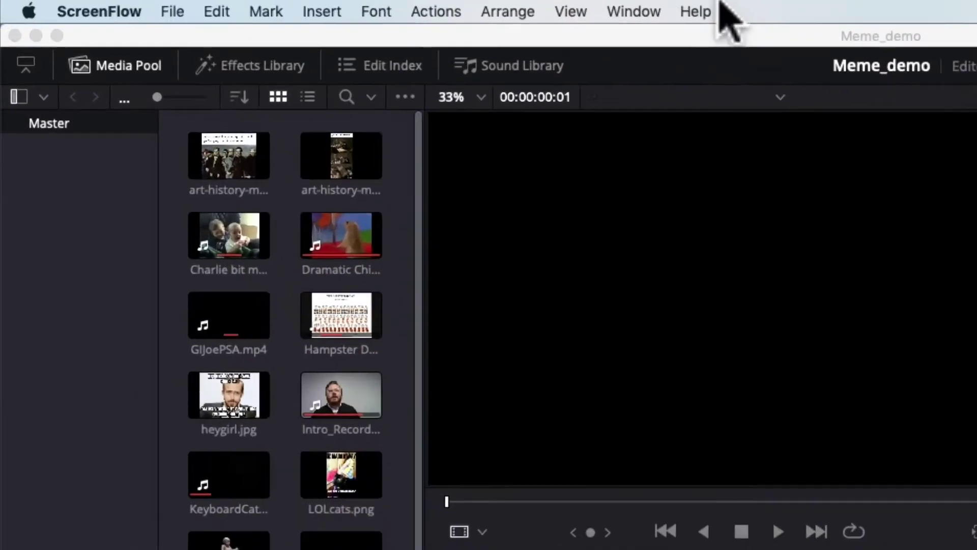
pyautogui.click(373, 21)
pyautogui.click(188, 14)
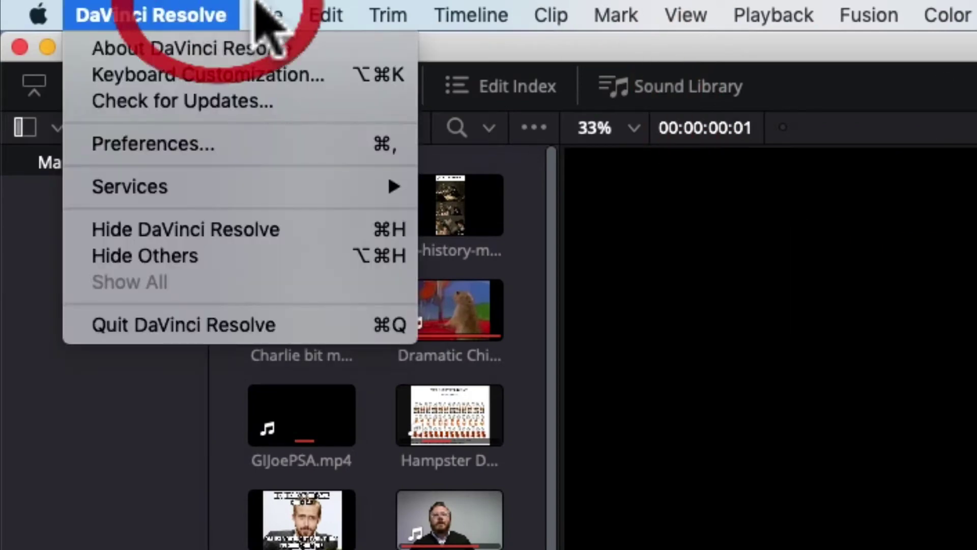
pyautogui.moveTo(263, 14)
pyautogui.moveTo(358, 283)
pyautogui.click(356, 170)
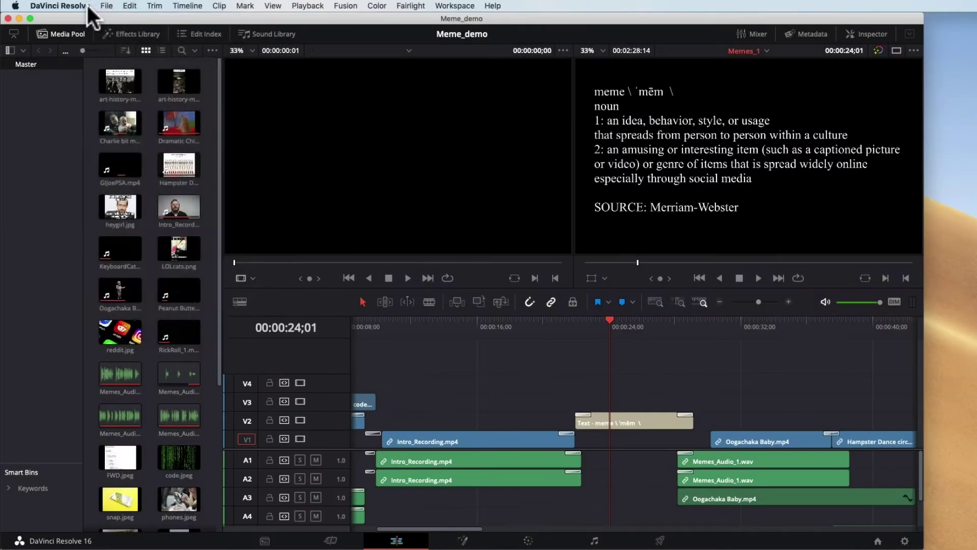
# Step: Quick Export the timeline with the H.264 Master preset, saving it to the Desktop as Memes_1
pyautogui.click(106, 5)
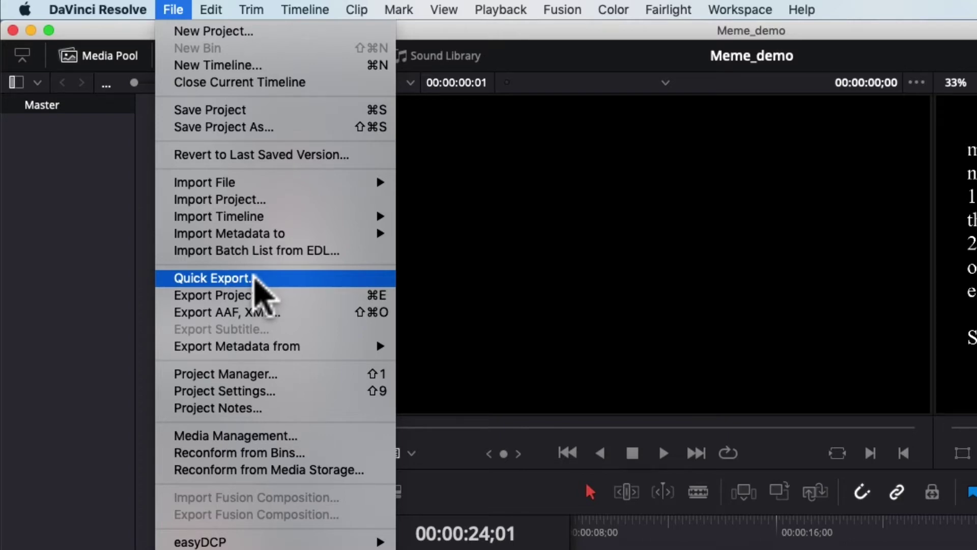
pyautogui.moveTo(195, 11)
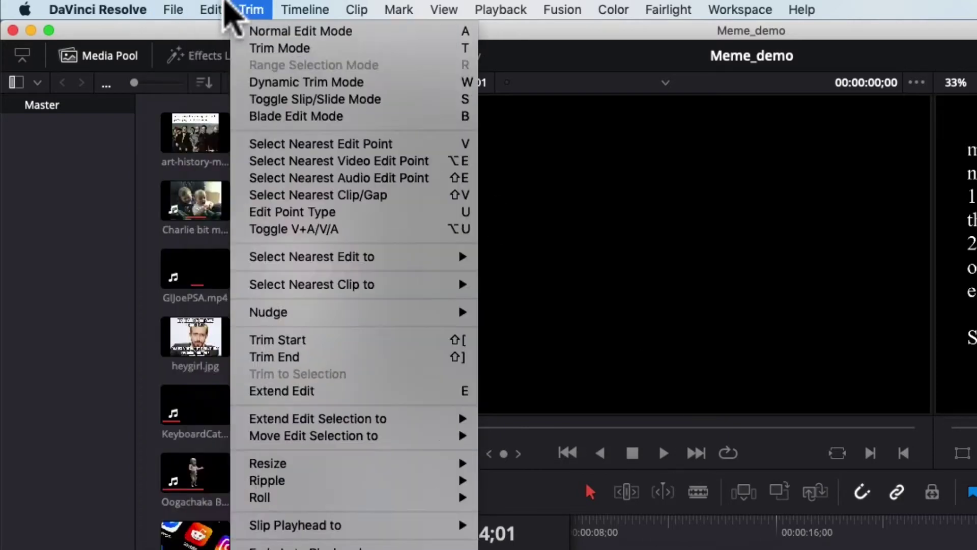
pyautogui.click(264, 279)
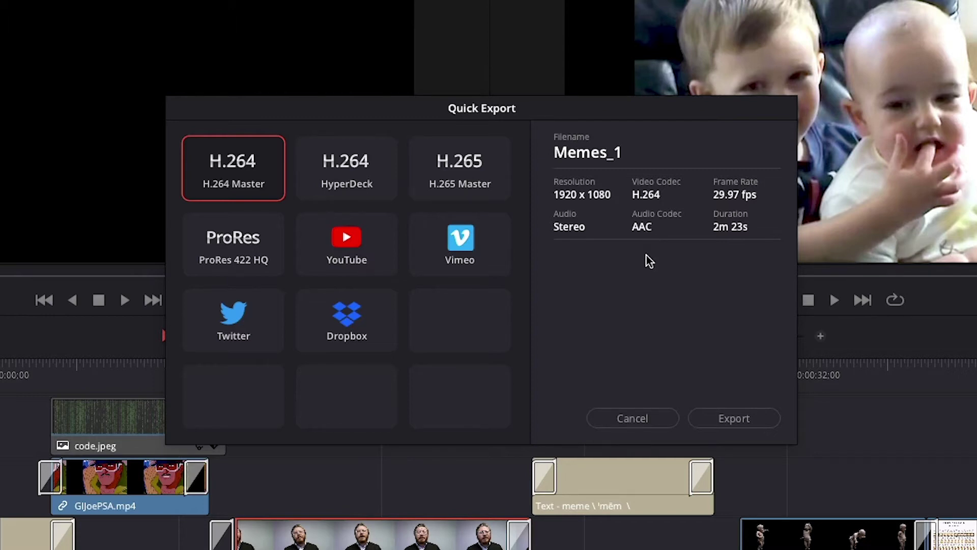
pyautogui.click(726, 421)
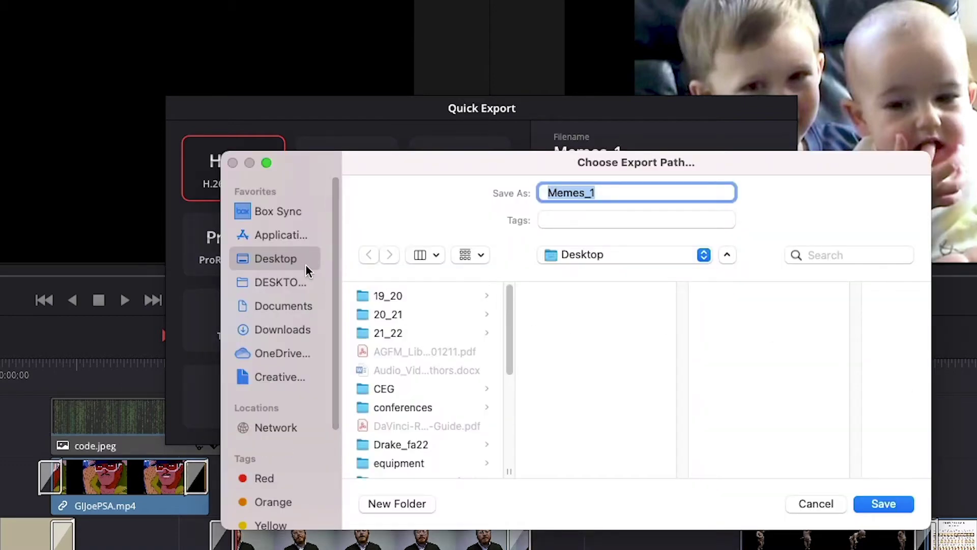
pyautogui.click(891, 496)
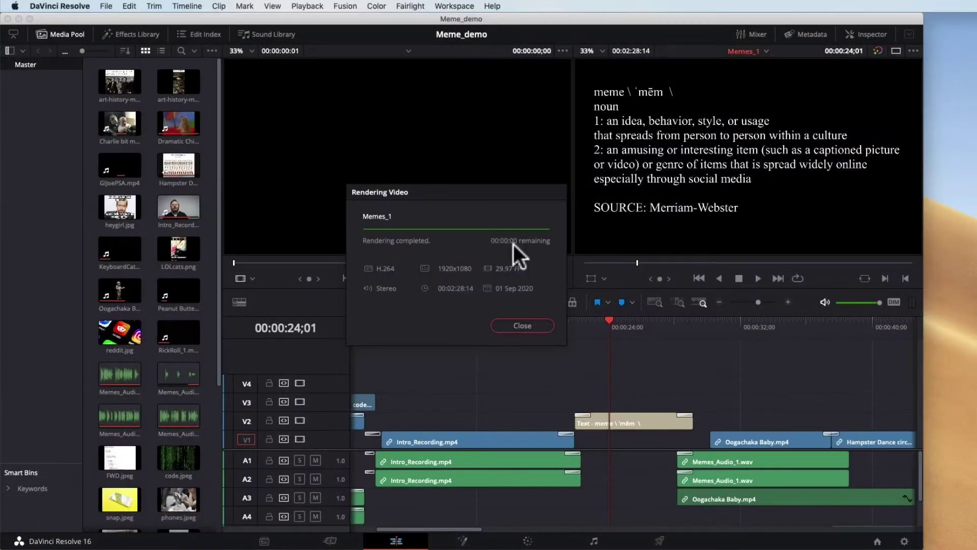
pyautogui.click(520, 325)
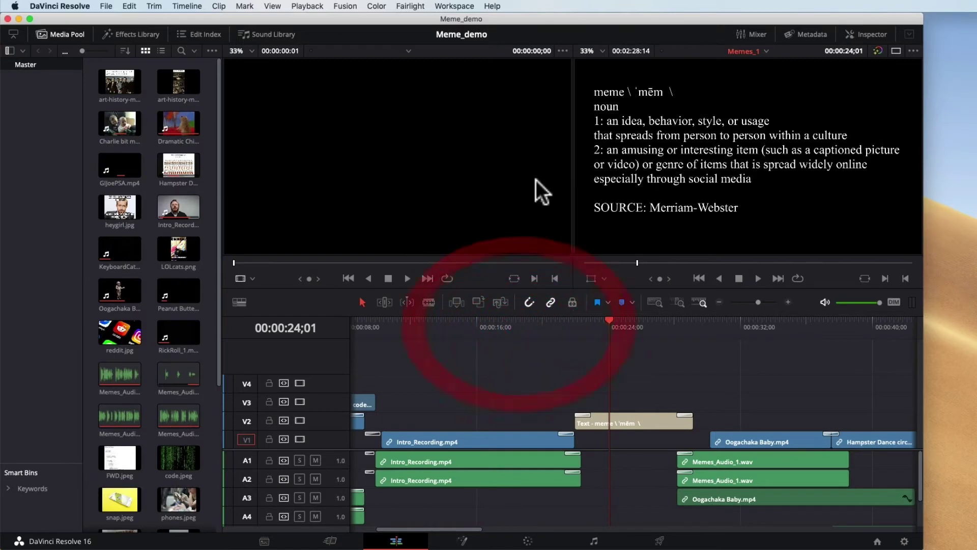
# Step: Preview the exported Memes_1 video on the desktop and close the preview
pyautogui.click(953, 108)
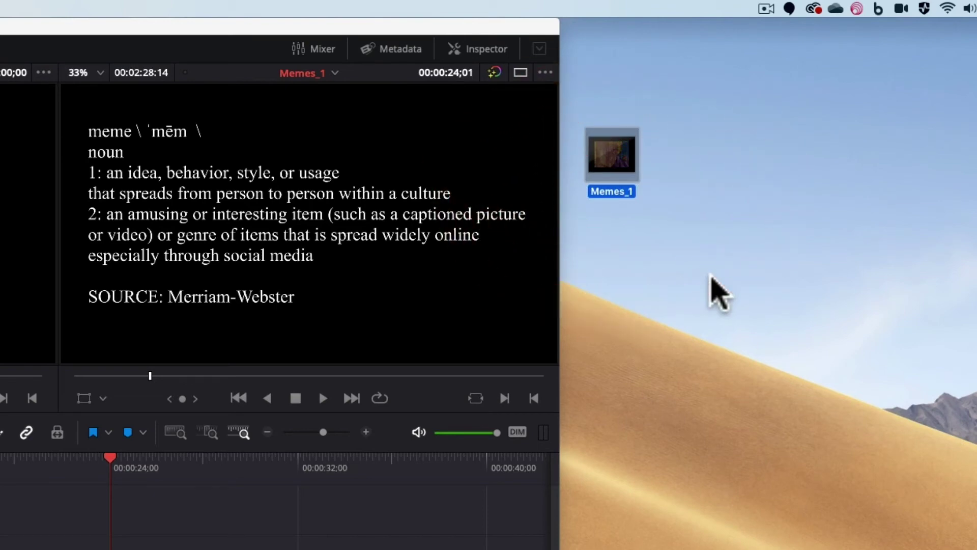
pyautogui.press('space')
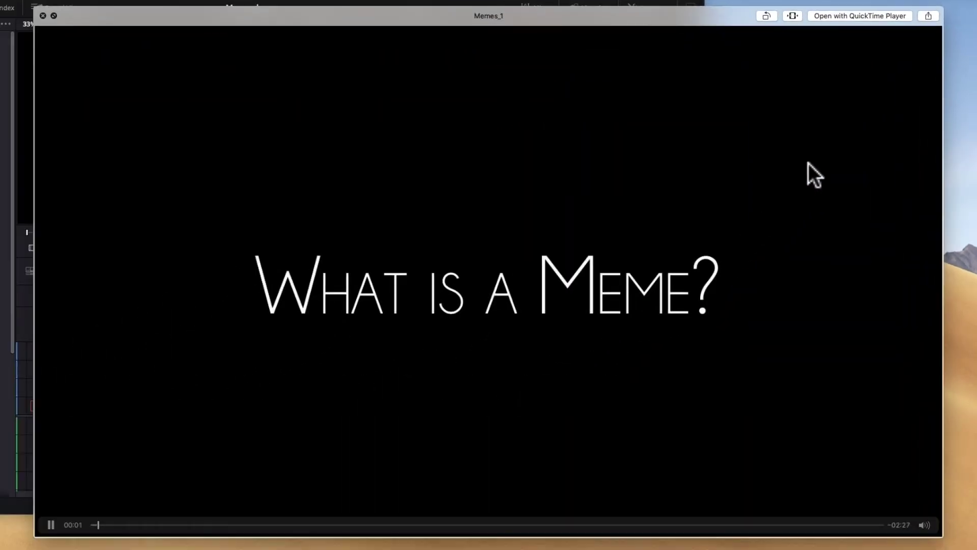
pyautogui.press('space')
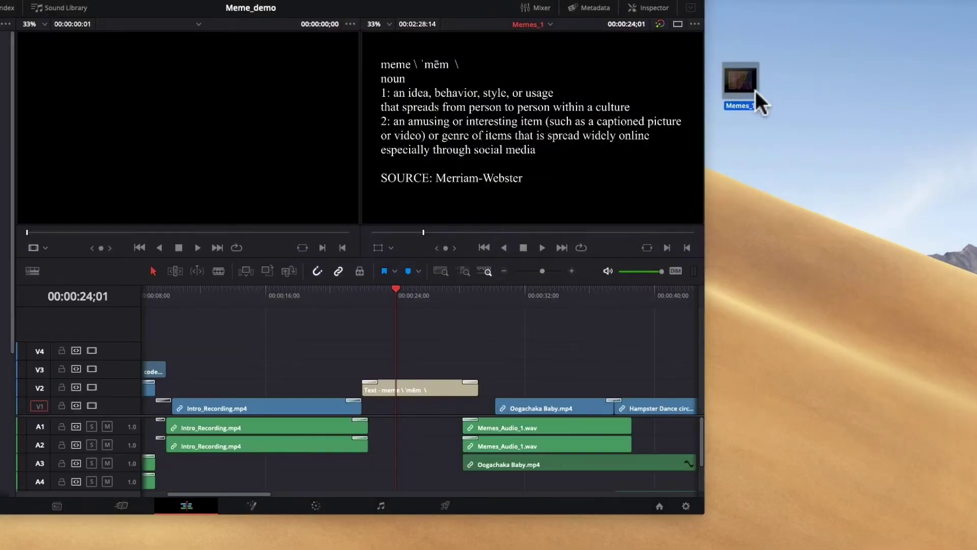
# Step: Inspect the exported Memes_1 file's information, including its dimensions, codecs and file extension
pyautogui.rightClick(741, 100)
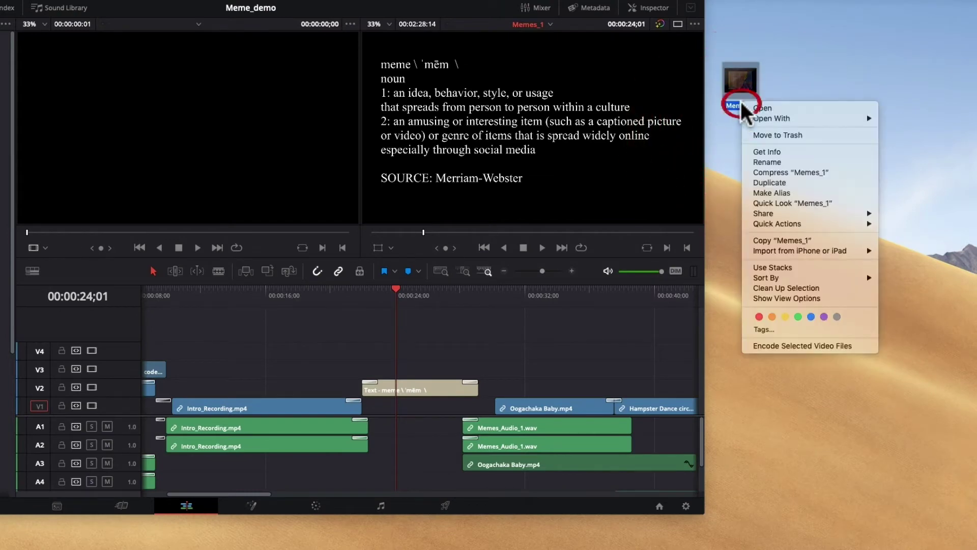
pyautogui.click(775, 149)
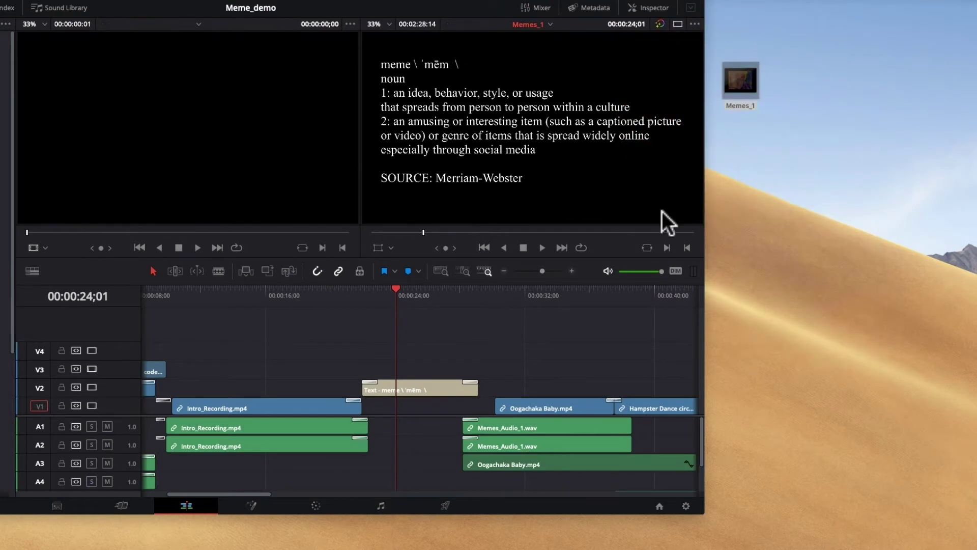
pyautogui.moveTo(0, 23); pyautogui.dragTo(29, 19)
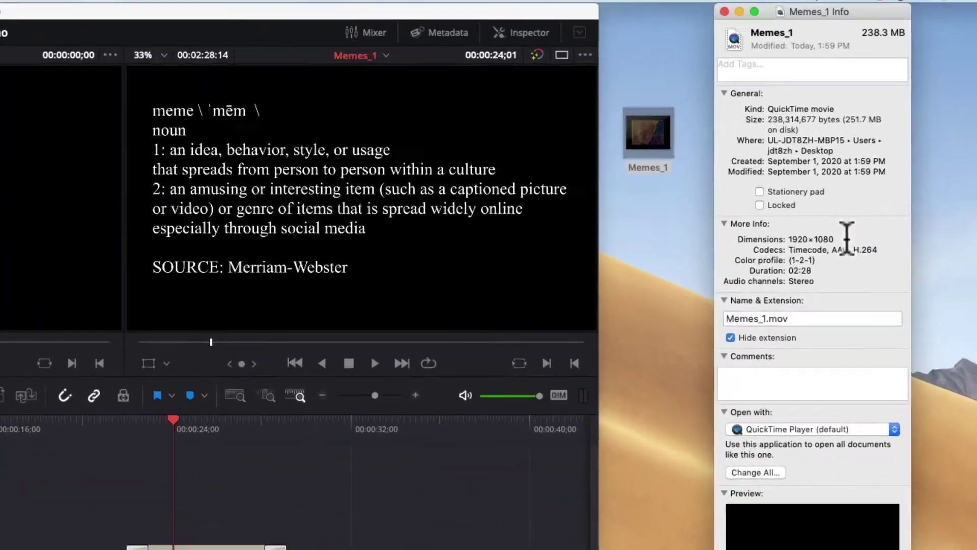
pyautogui.moveTo(876, 158); pyautogui.dragTo(844, 160)
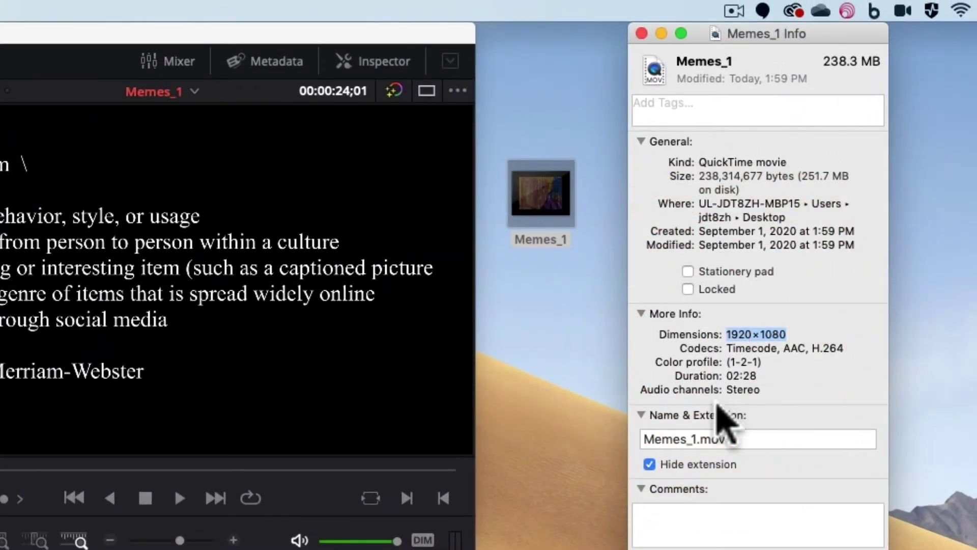
pyautogui.moveTo(799, 162); pyautogui.dragTo(685, 163)
pyautogui.click(737, 438)
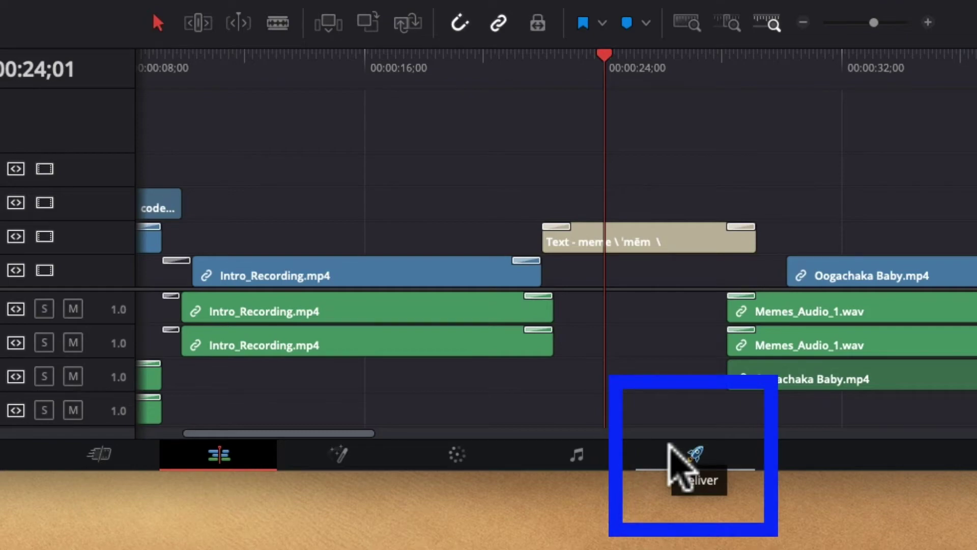
# Step: Switch to the Deliver page and remove Job 1 from the render queue
pyautogui.click(670, 444)
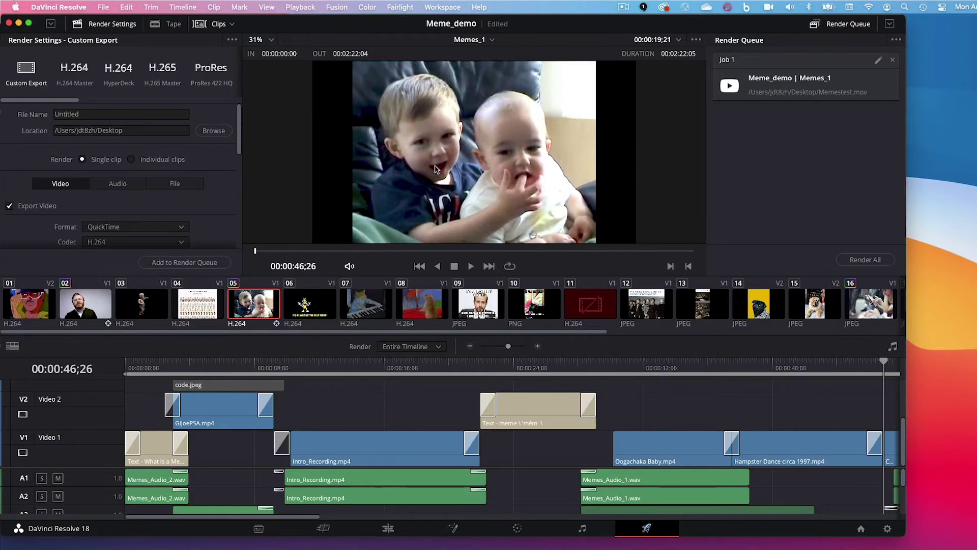
pyautogui.click(892, 60)
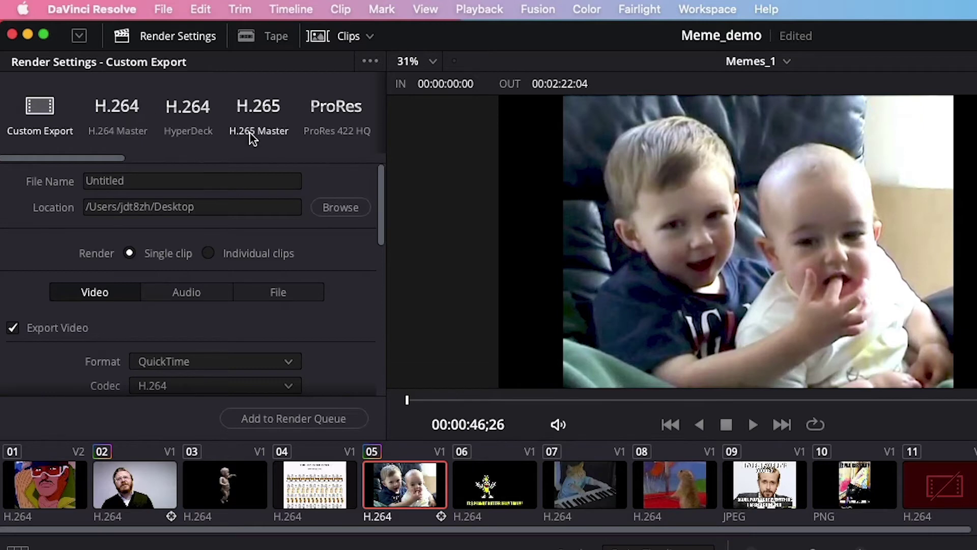
# Step: Select the YouTube 1080p render preset and review its export settings
pyautogui.moveTo(120, 161); pyautogui.dragTo(161, 162)
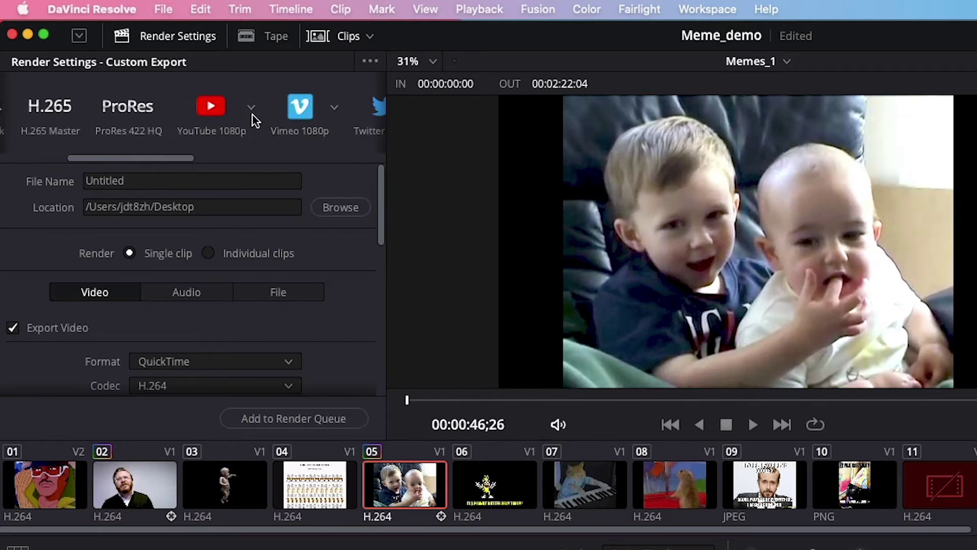
pyautogui.click(213, 124)
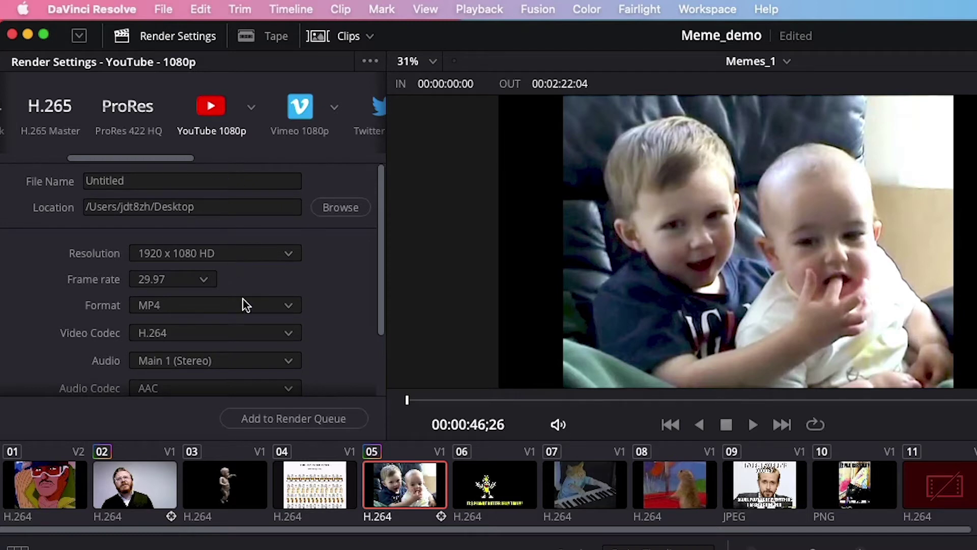
pyautogui.scroll(-3, 326, 338)
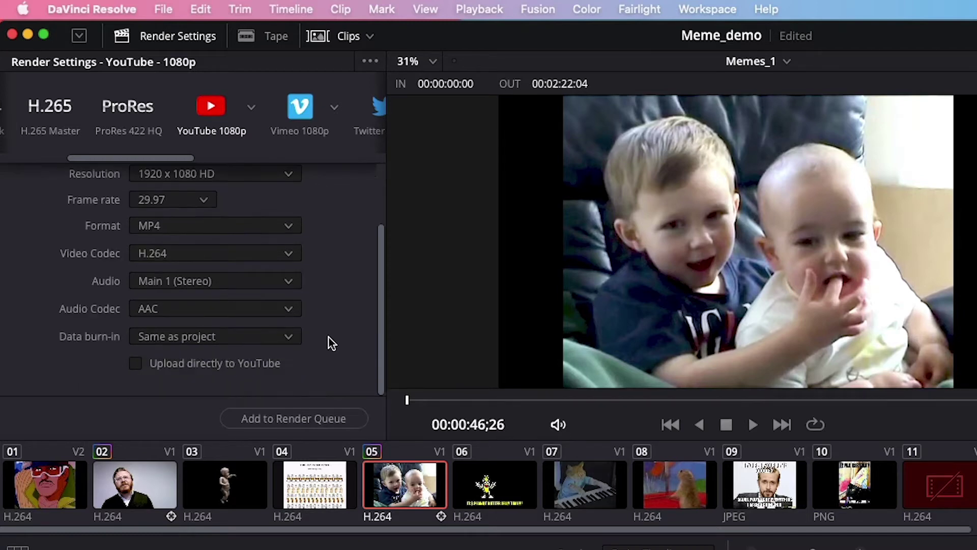
pyautogui.scroll(3, 332, 344)
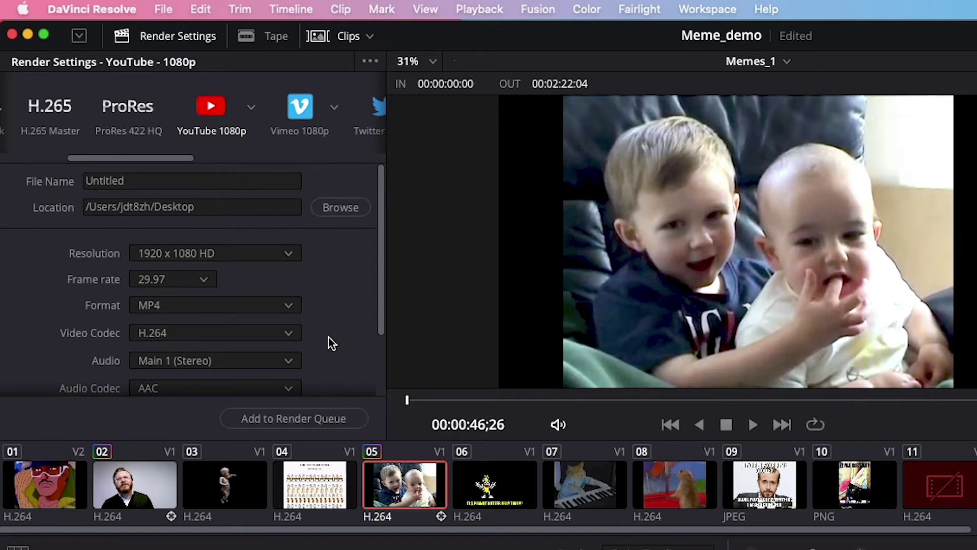
# Step: Try QuickTime as the YouTube preset's format, return it to MP4, and check the remaining options
pyautogui.click(275, 308)
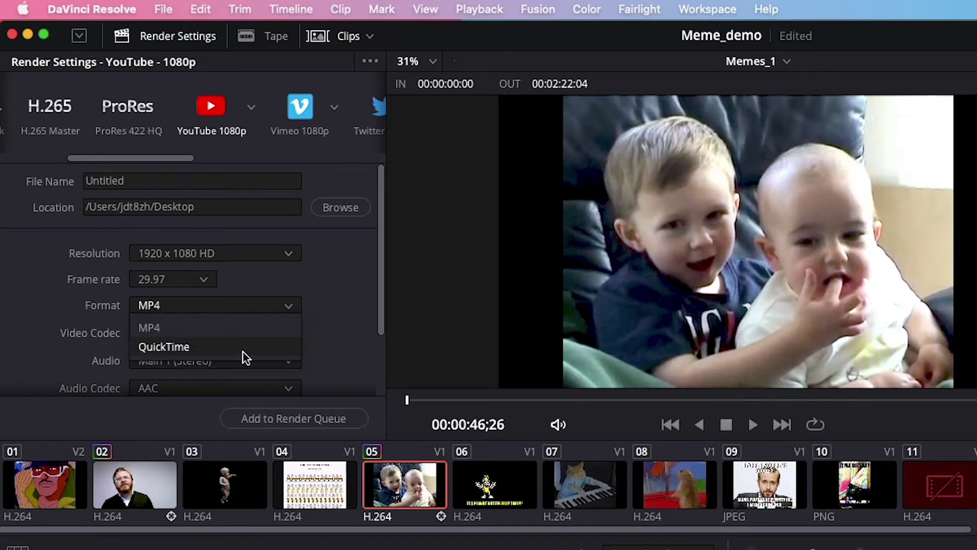
pyautogui.click(243, 352)
pyautogui.click(279, 311)
pyautogui.click(264, 328)
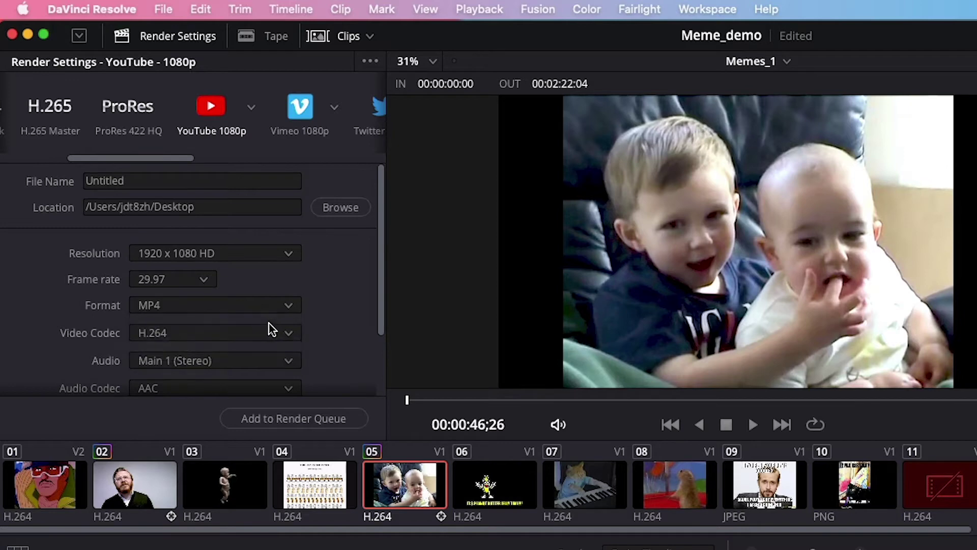
pyautogui.scroll(-3, 232, 351)
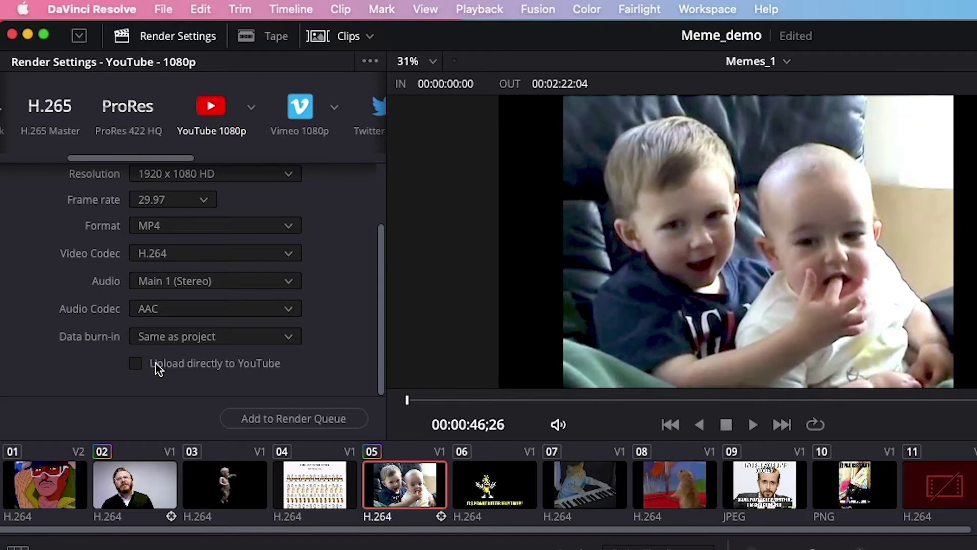
# Step: Select the Vimeo 1080p render preset and look through its export settings
pyautogui.click(302, 113)
pyautogui.scroll(3, 314, 324)
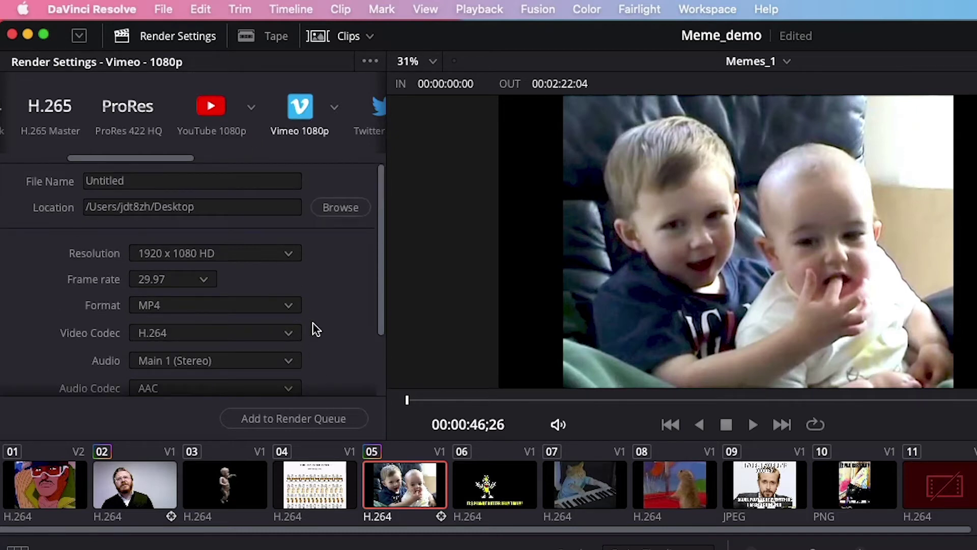
pyautogui.scroll(-3, 313, 323)
pyautogui.scroll(3, 313, 323)
# Step: Select the H.264 Master render preset and look through its video settings
pyautogui.moveTo(172, 158); pyautogui.dragTo(104, 157)
pyautogui.click(105, 110)
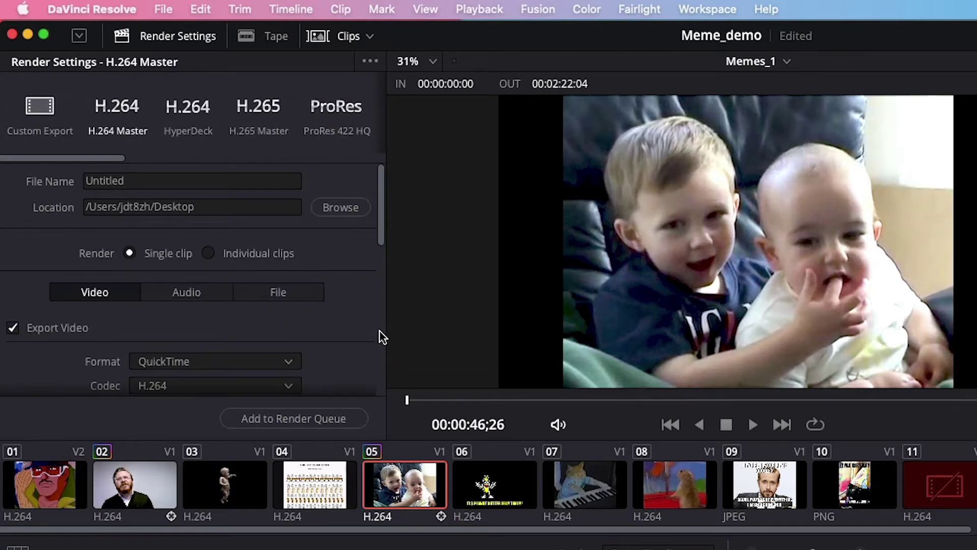
pyautogui.scroll(-4, 379, 331)
pyautogui.scroll(-6, 380, 331)
pyautogui.scroll(6, 380, 330)
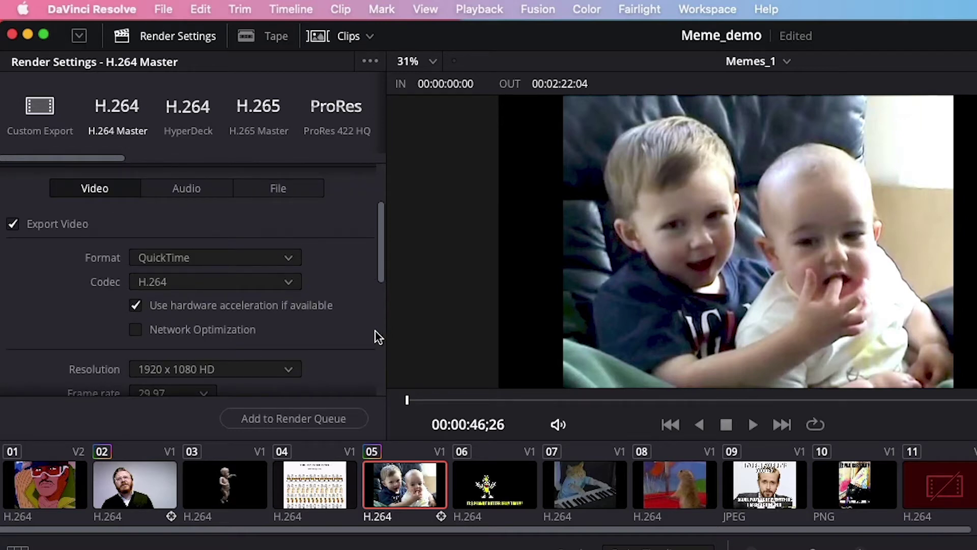
# Step: Examine the codec and resolution choices available for the H.264 Master preset
pyautogui.click(276, 283)
pyautogui.click(361, 311)
pyautogui.scroll(-4, 273, 278)
pyautogui.click(266, 270)
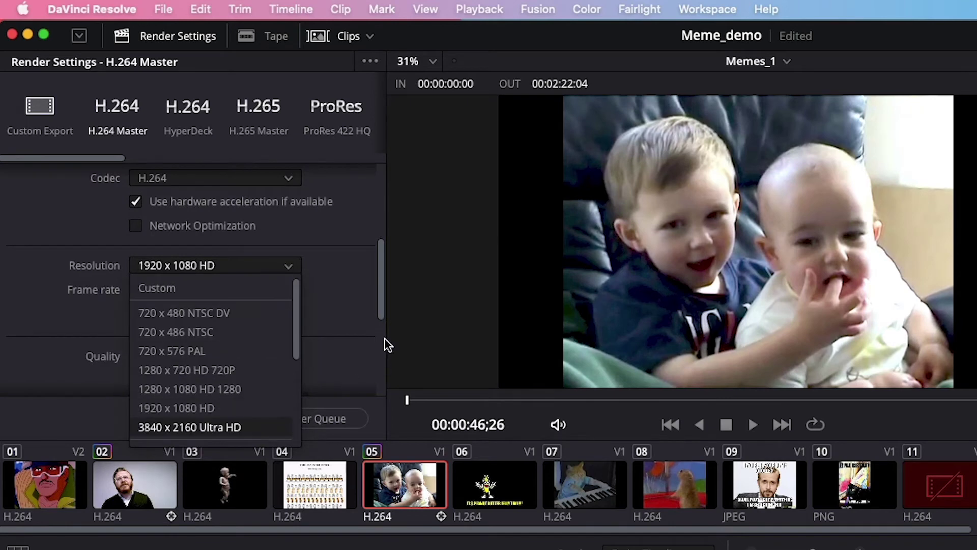
pyautogui.click(358, 321)
# Step: Choose 1920 x 1080 HD as the H.264 Master preset's resolution
pyautogui.click(255, 261)
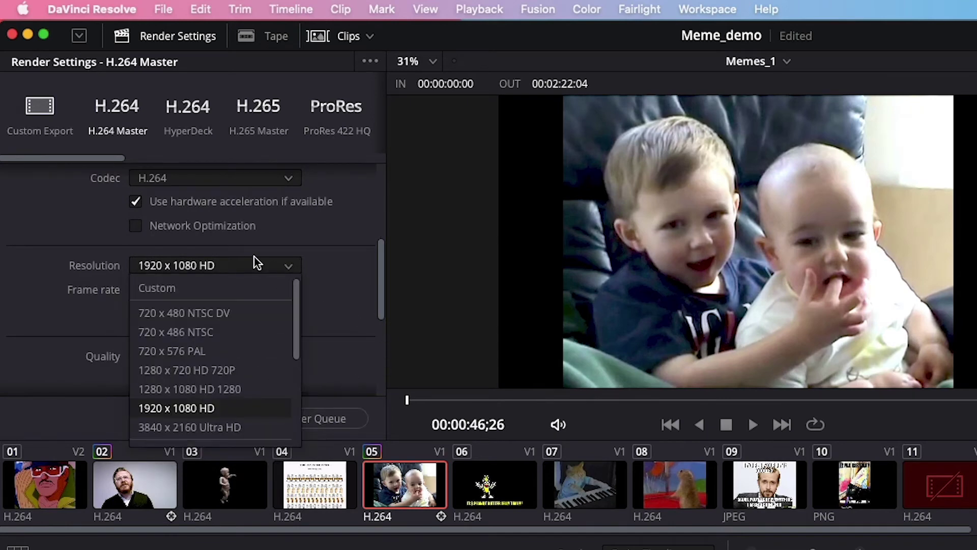
pyautogui.click(240, 408)
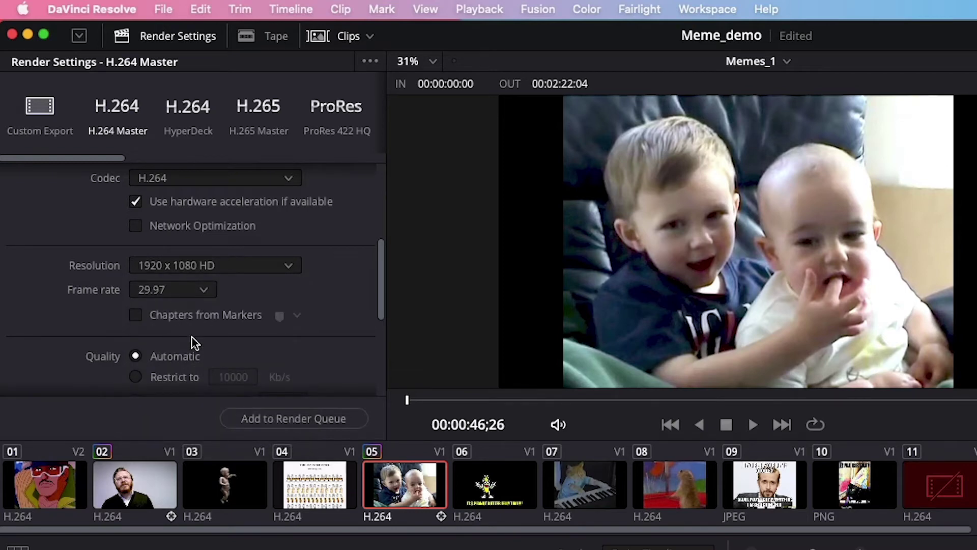
pyautogui.click(279, 266)
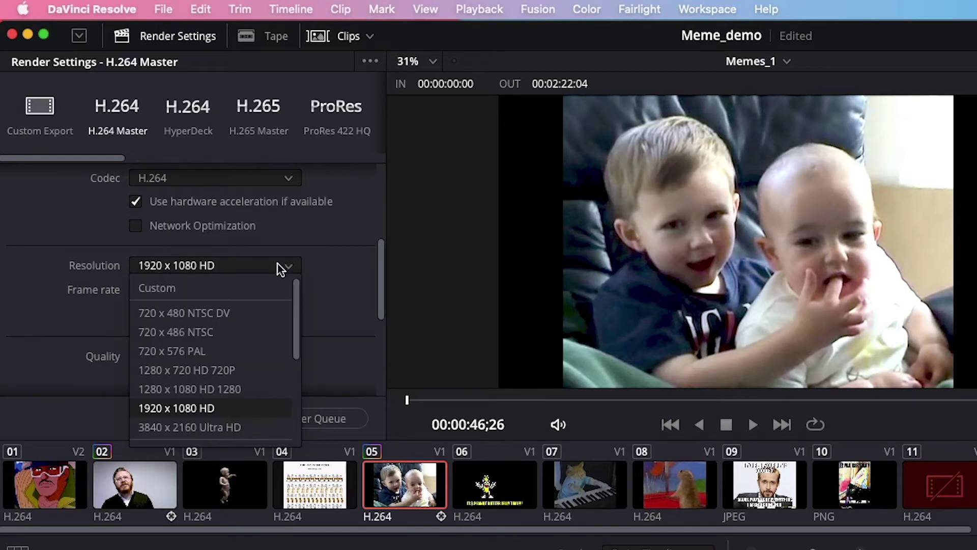
pyautogui.click(246, 408)
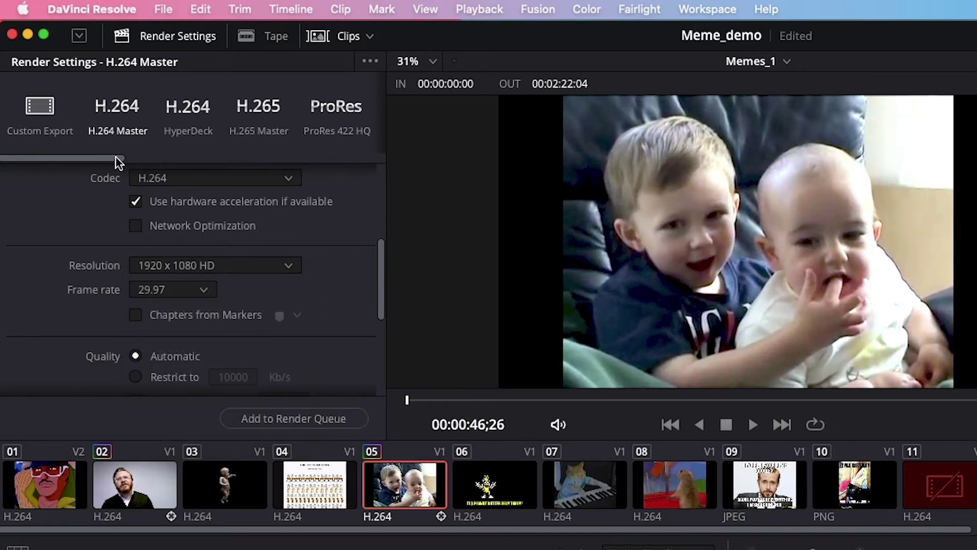
# Step: Select the ProRes 422 HQ render preset for the export
pyautogui.moveTo(107, 158)
pyautogui.mouseDown()
pyautogui.moveTo(389, 159)
pyautogui.moveTo(117, 163)
pyautogui.mouseUp()
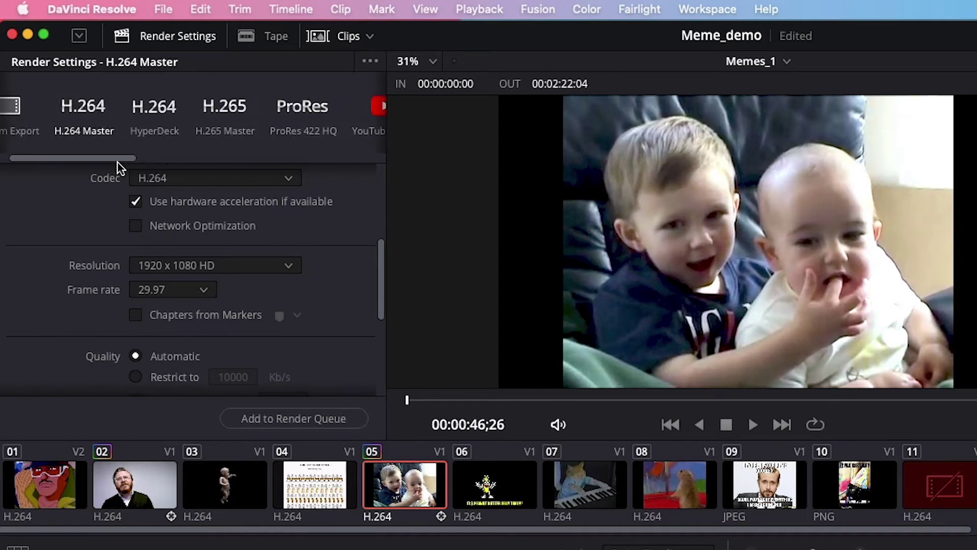
pyautogui.click(296, 111)
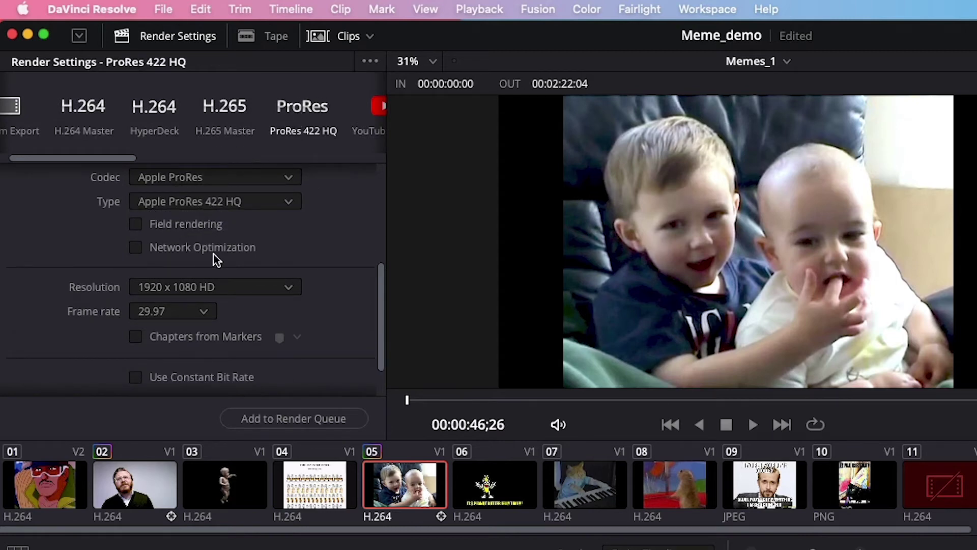
# Step: Look through the video settings of the ProRes 422 HQ render preset
pyautogui.scroll(5, 273, 301)
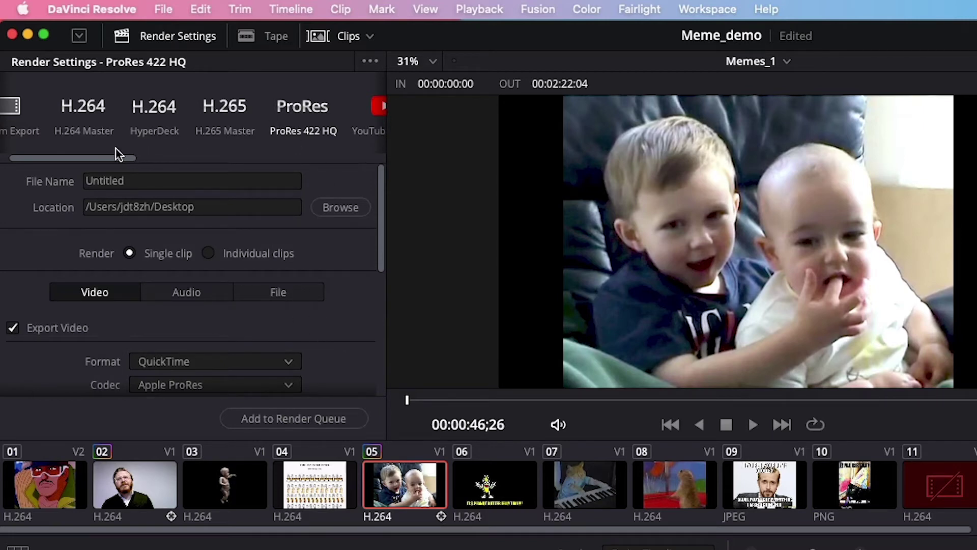
pyautogui.moveTo(110, 163)
pyautogui.mouseDown()
pyautogui.moveTo(354, 173)
pyautogui.moveTo(93, 173)
pyautogui.mouseUp()
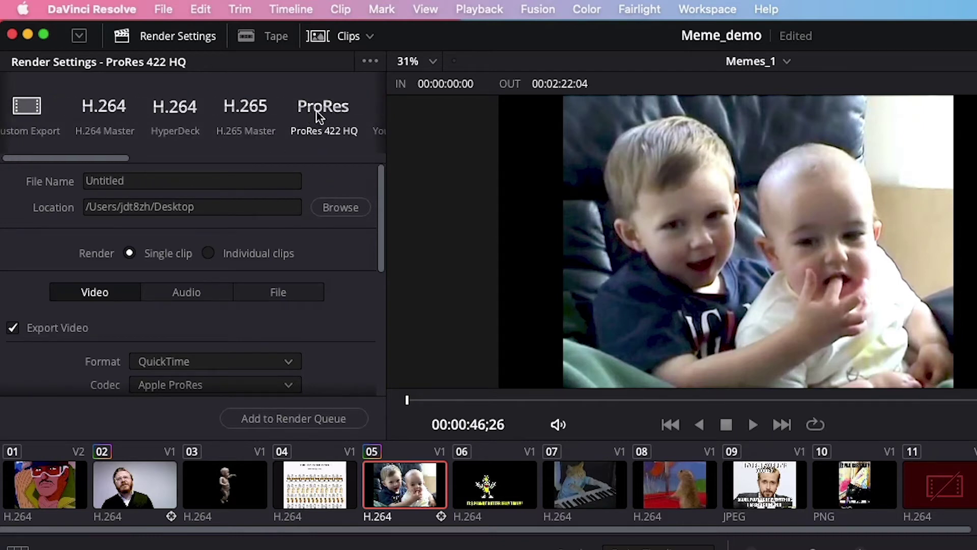
pyautogui.scroll(-5, 312, 273)
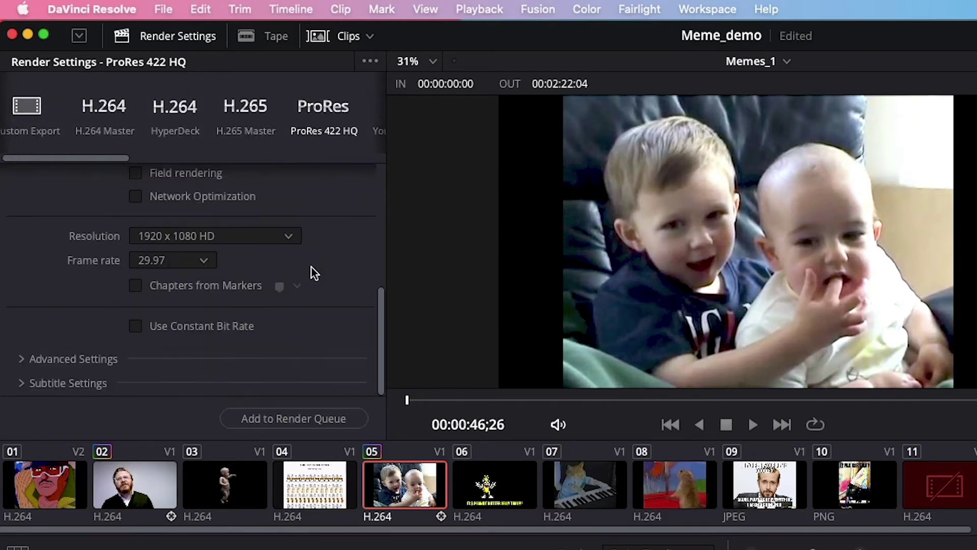
pyautogui.scroll(5, 314, 273)
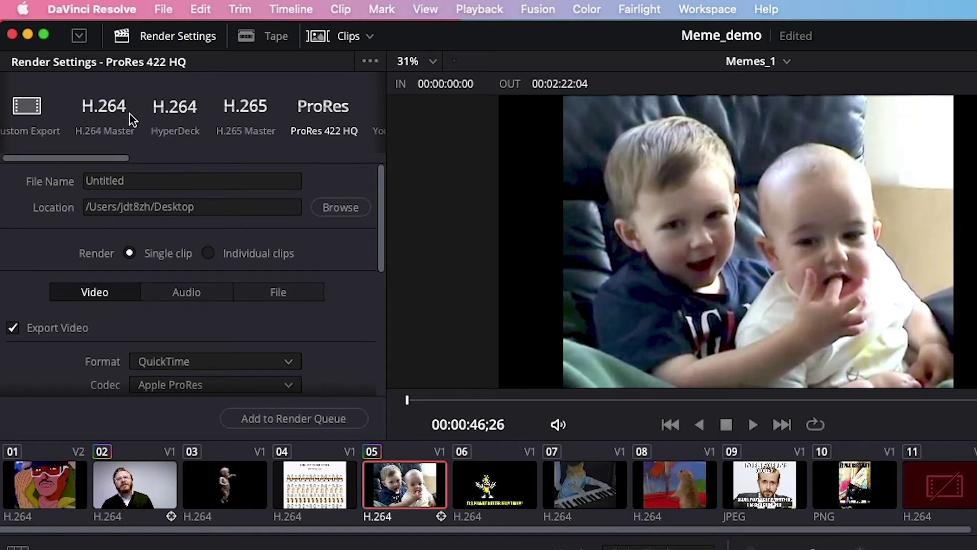
# Step: Select the YouTube 1080p render preset and name the output file Memes_2
pyautogui.moveTo(116, 160); pyautogui.dragTo(177, 162)
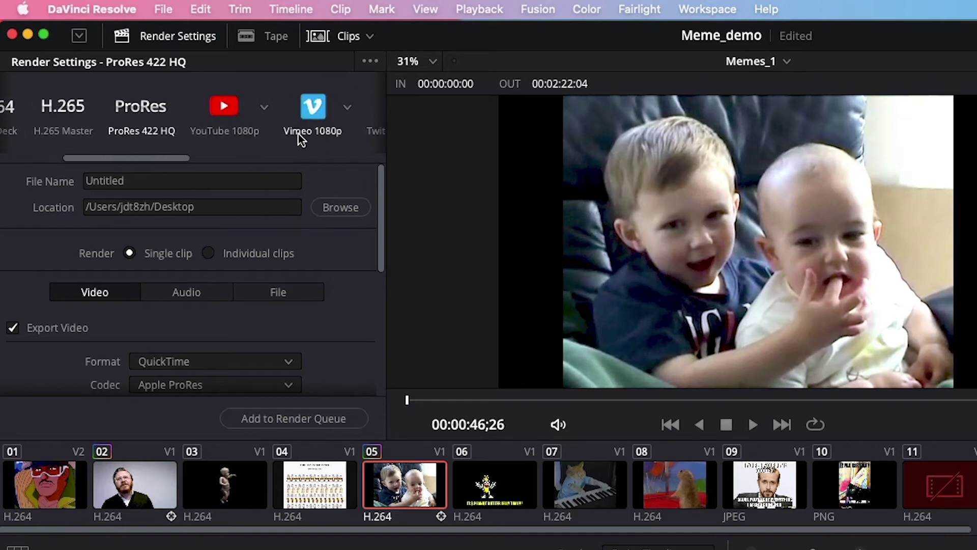
pyautogui.click(232, 133)
pyautogui.click(199, 178)
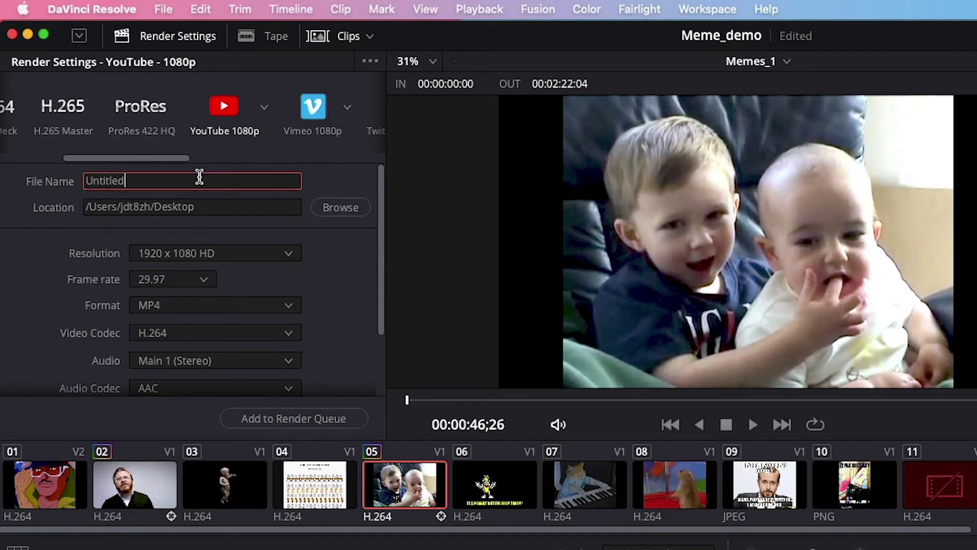
pyautogui.press('super+a')
pyautogui.write('Memes_2')
# Step: Choose the Desktop folder as the save location for the Memes_2 export
pyautogui.click(214, 208)
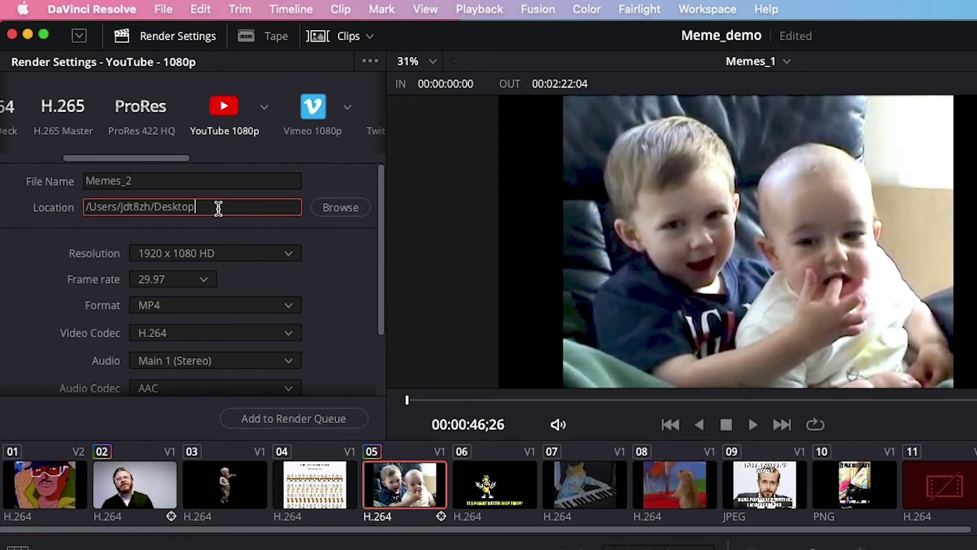
pyautogui.click(347, 213)
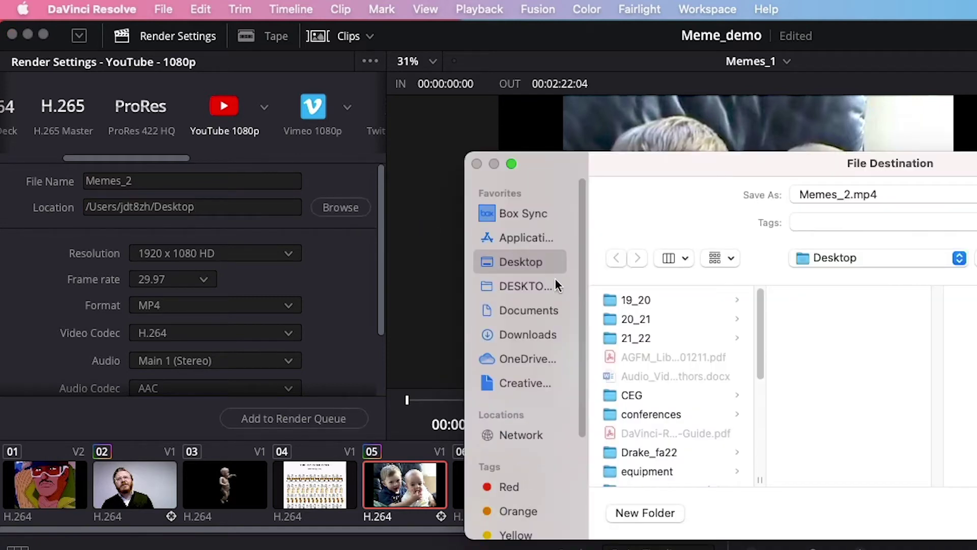
pyautogui.click(976, 513)
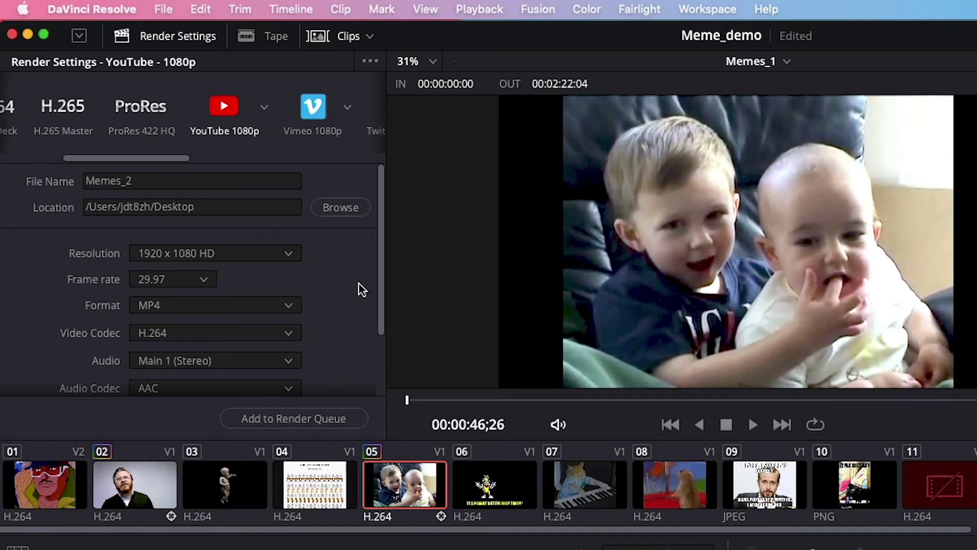
# Step: Choose 1920 x 1080 HD as the YouTube preset's resolution and check its frame rate setting
pyautogui.click(274, 258)
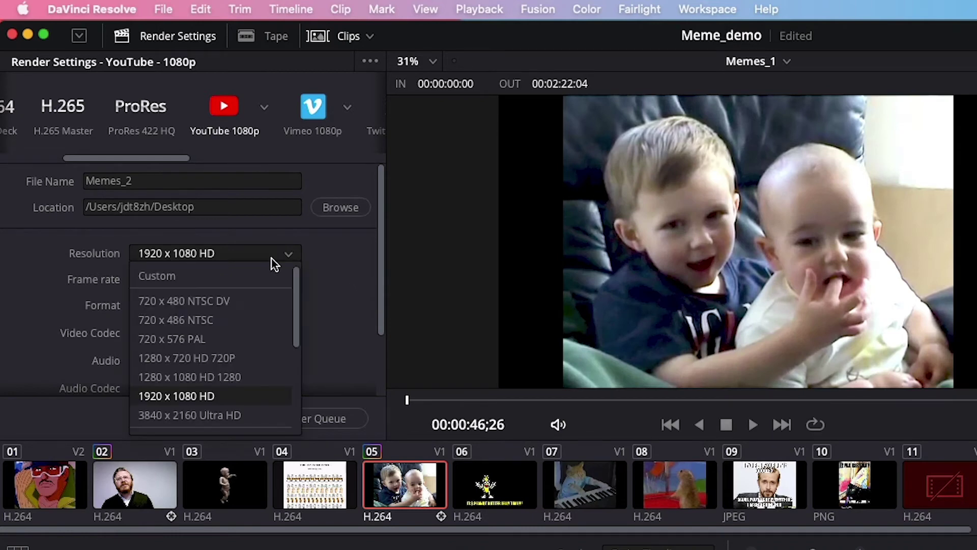
pyautogui.click(219, 389)
pyautogui.click(191, 277)
pyautogui.click(333, 303)
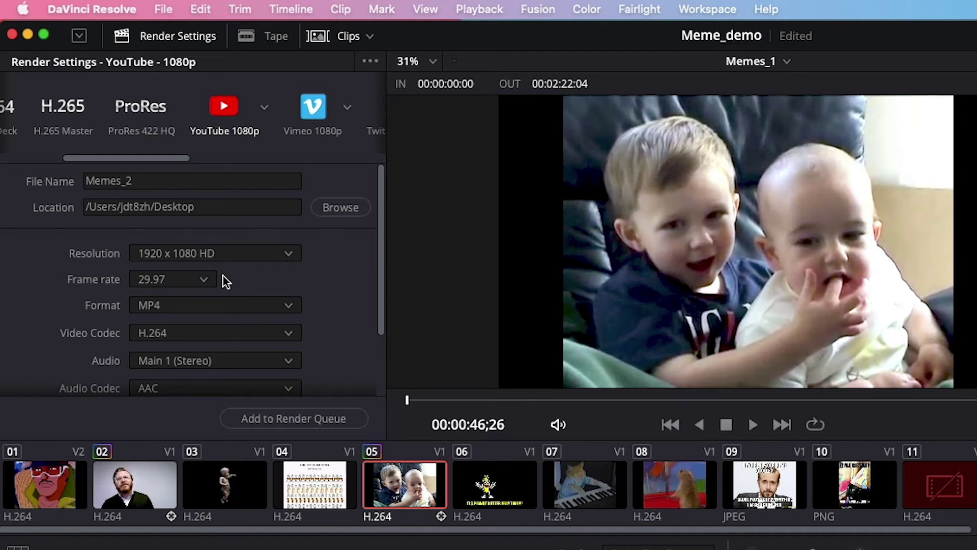
# Step: Add the YouTube 1080p export to the render queue and render all queued jobs
pyautogui.scroll(-3, 305, 364)
pyautogui.scroll(-2, 326, 364)
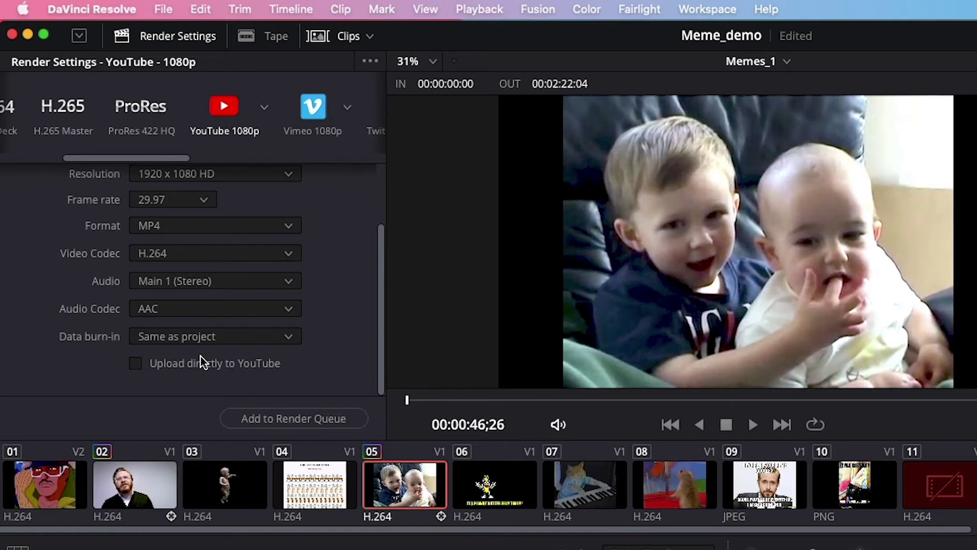
pyautogui.click(323, 414)
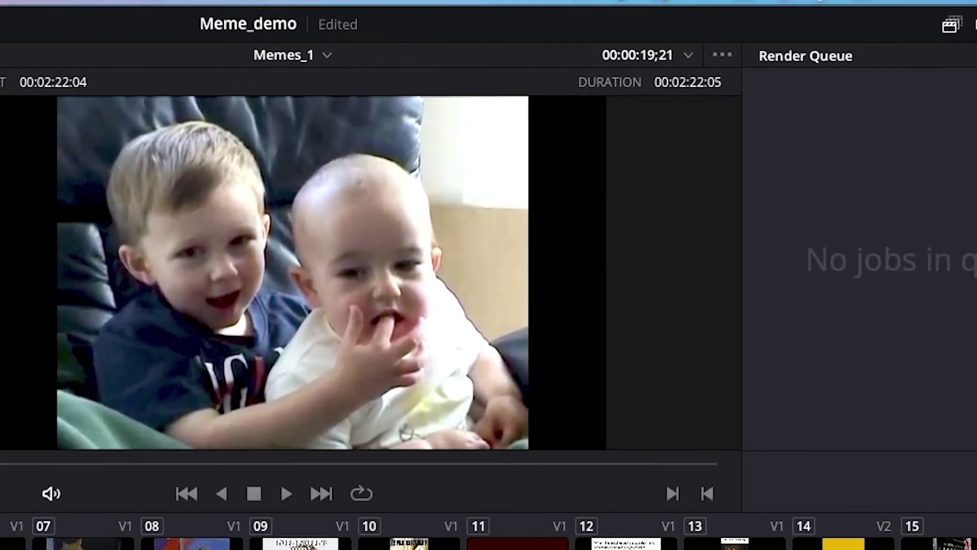
pyautogui.click(580, 549)
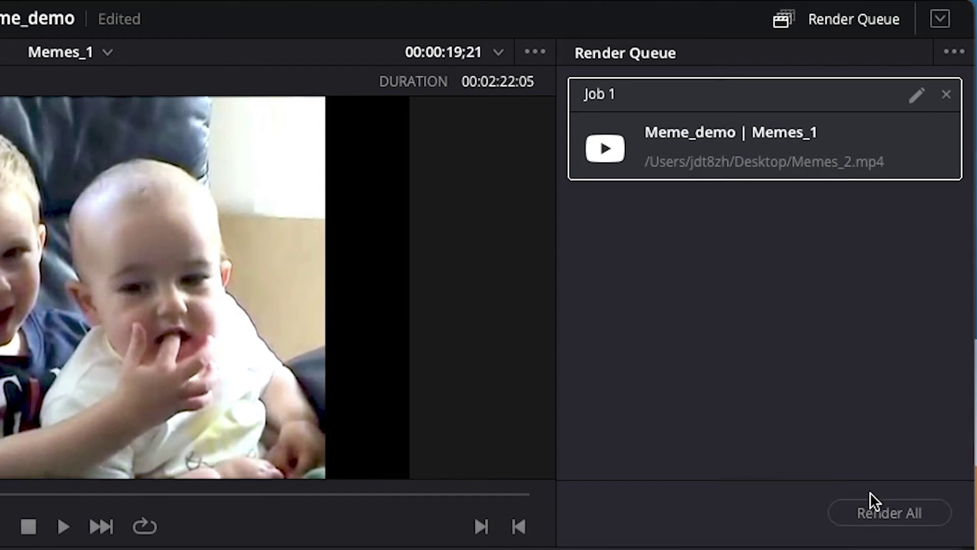
pyautogui.click(881, 513)
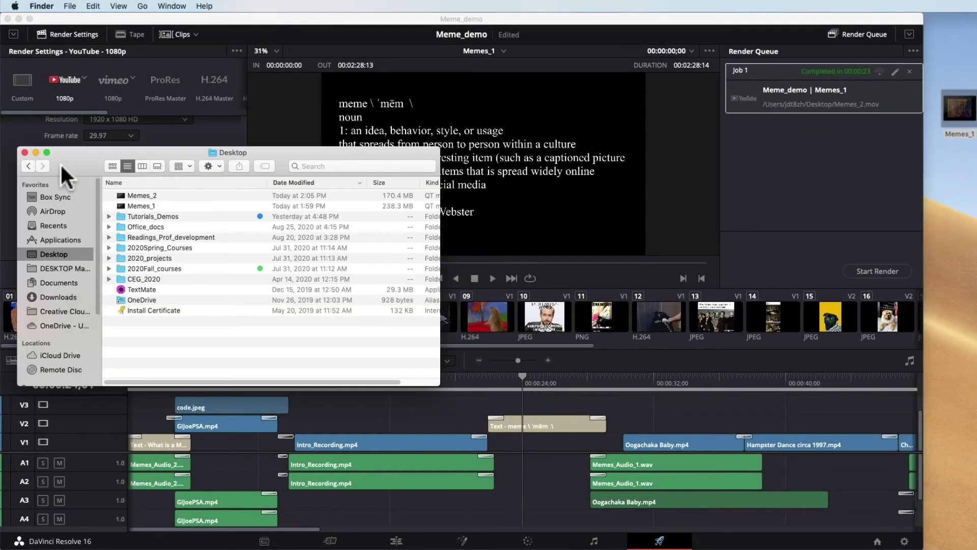
# Step: Compare the exported Memes_2 and Memes_1 movie files on the Desktop in Finder, and close the Finder window
pyautogui.click(165, 193)
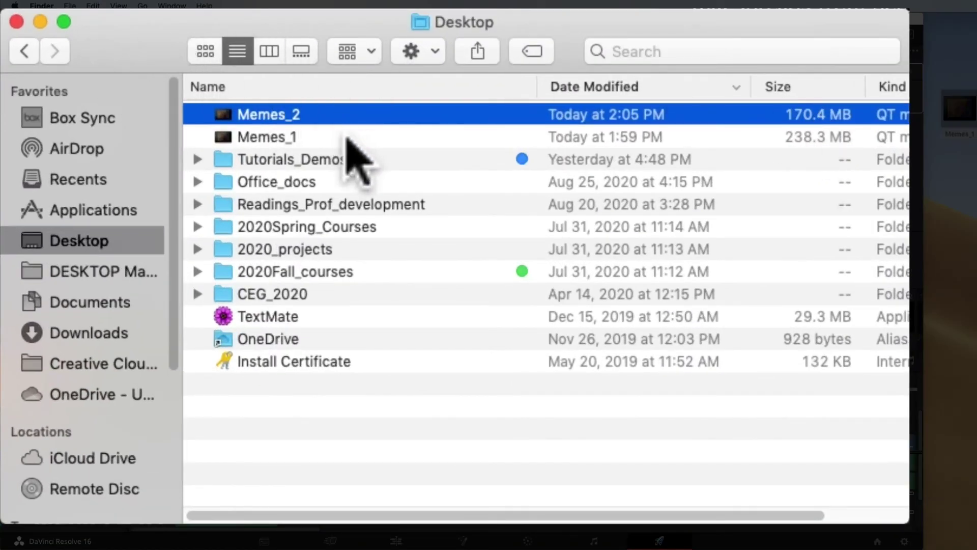
pyautogui.click(349, 138)
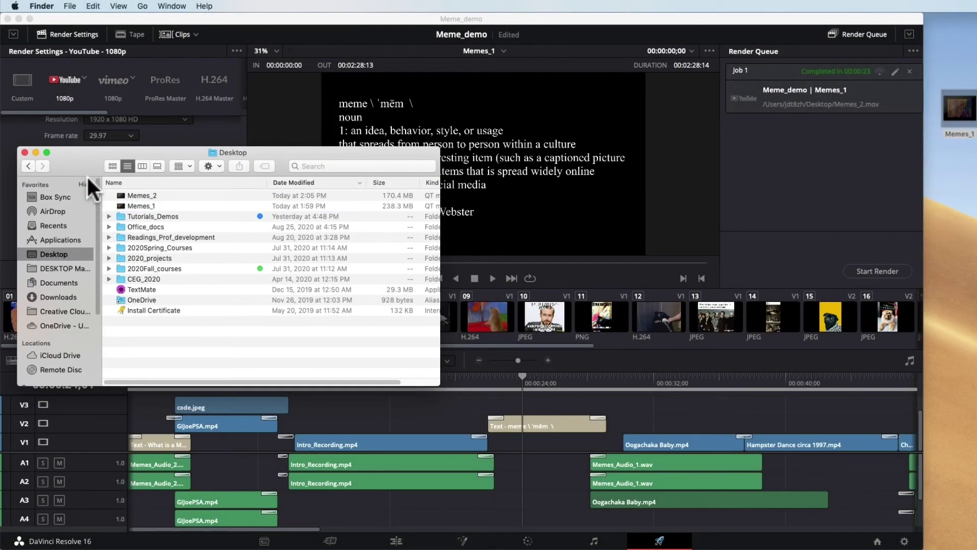
pyautogui.moveTo(33, 149); pyautogui.dragTo(254, 124)
pyautogui.click(371, 173)
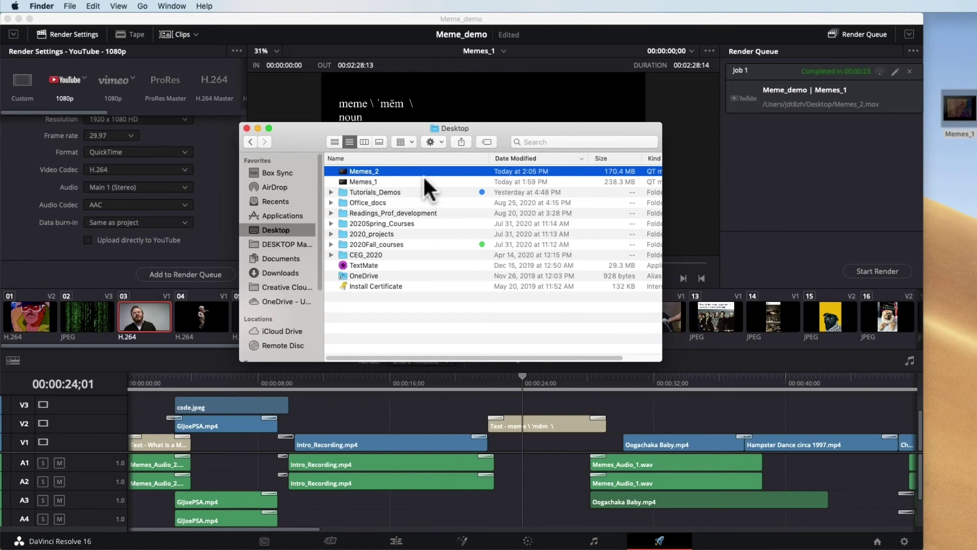
pyautogui.click(246, 128)
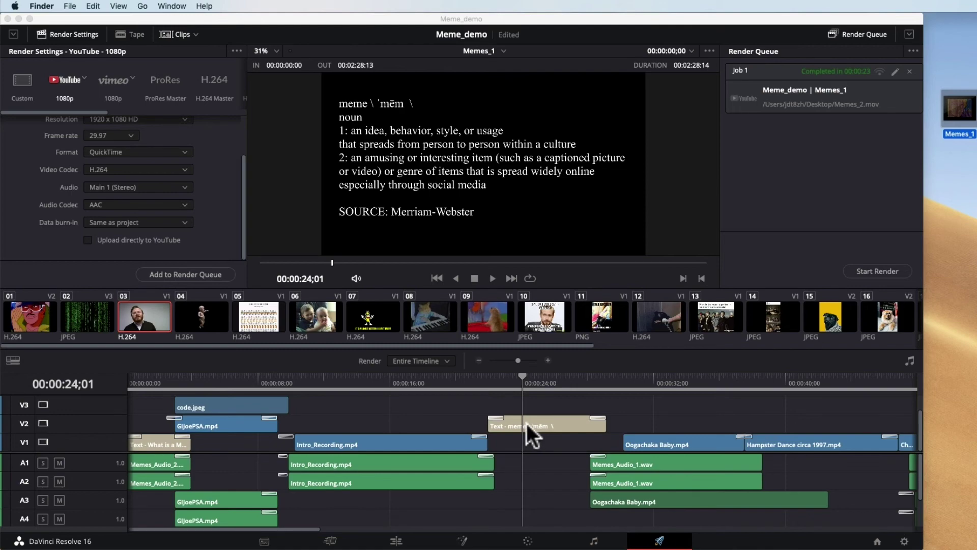
# Step: Return to DaVinci Resolve, open the Project Manager and show the available actions for the Meme_demo project
pyautogui.click(418, 411)
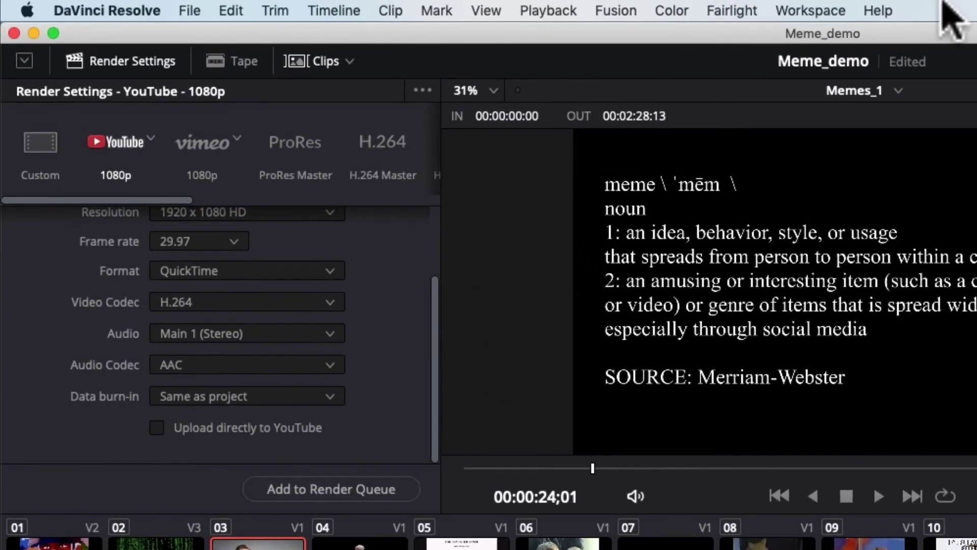
pyautogui.click(189, 10)
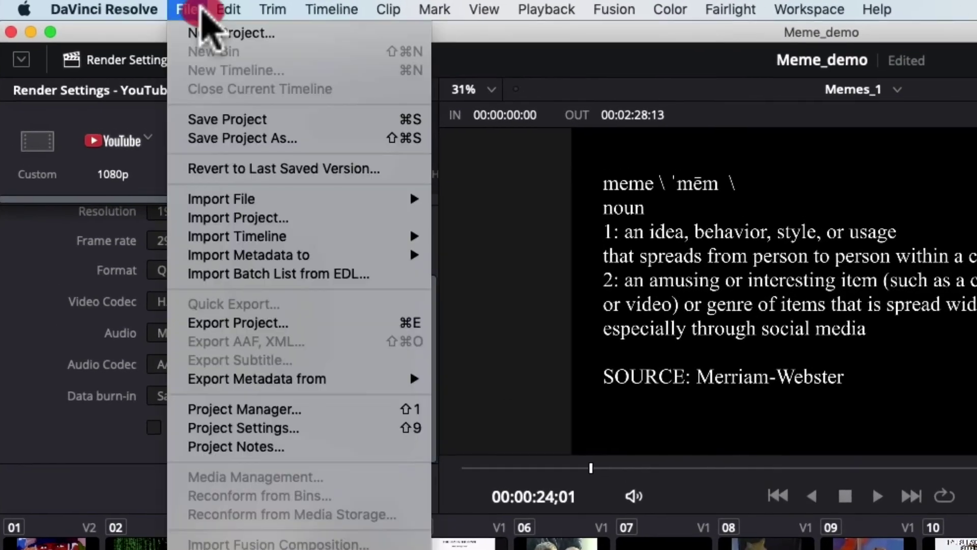
pyautogui.click(288, 409)
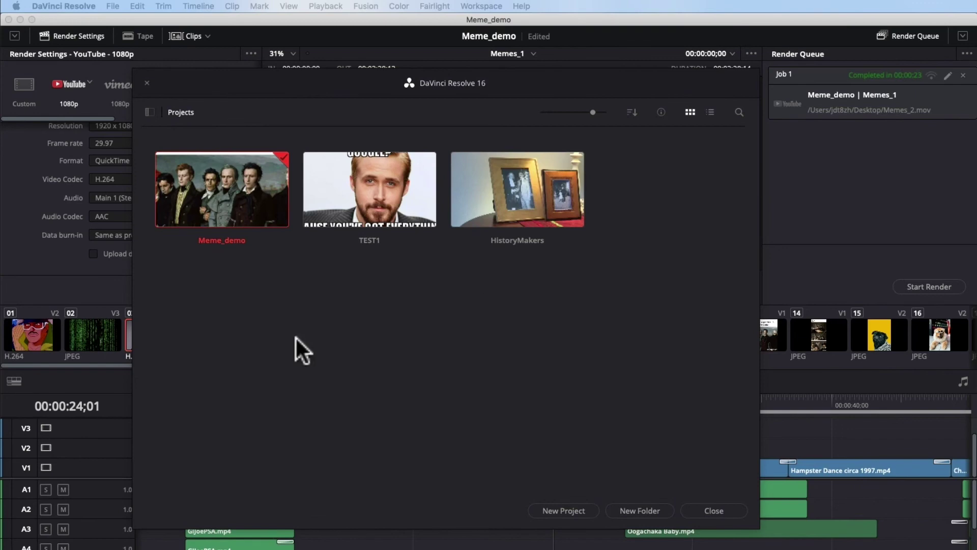
pyautogui.rightClick(240, 206)
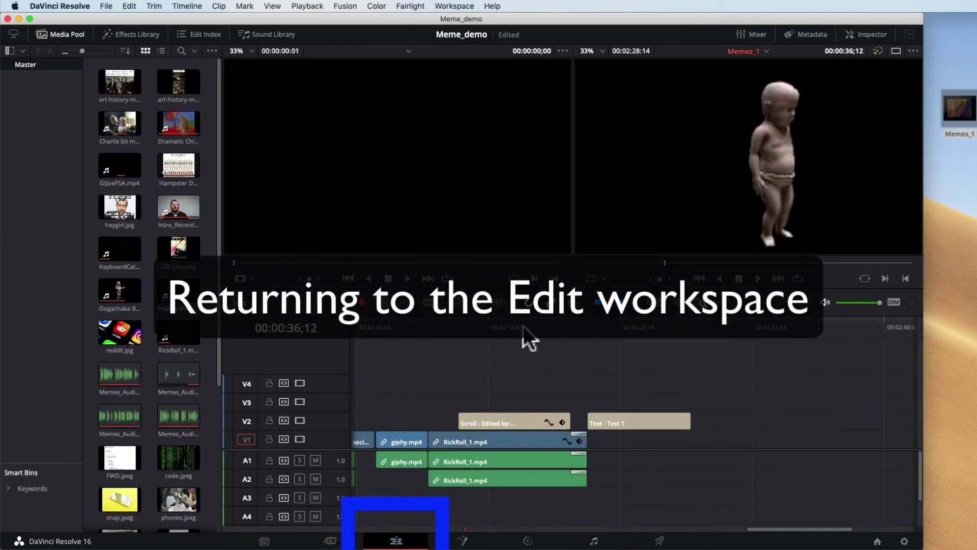
# Step: Mark an Out point at 00:02:22;05 in the Memes_1 timeline, at the end of the last RickRoll_1.mp4 clip, and review the marked range
pyautogui.moveTo(554, 336)
pyautogui.mouseDown()
pyautogui.moveTo(688, 341)
pyautogui.moveTo(582, 332)
pyautogui.mouseUp()
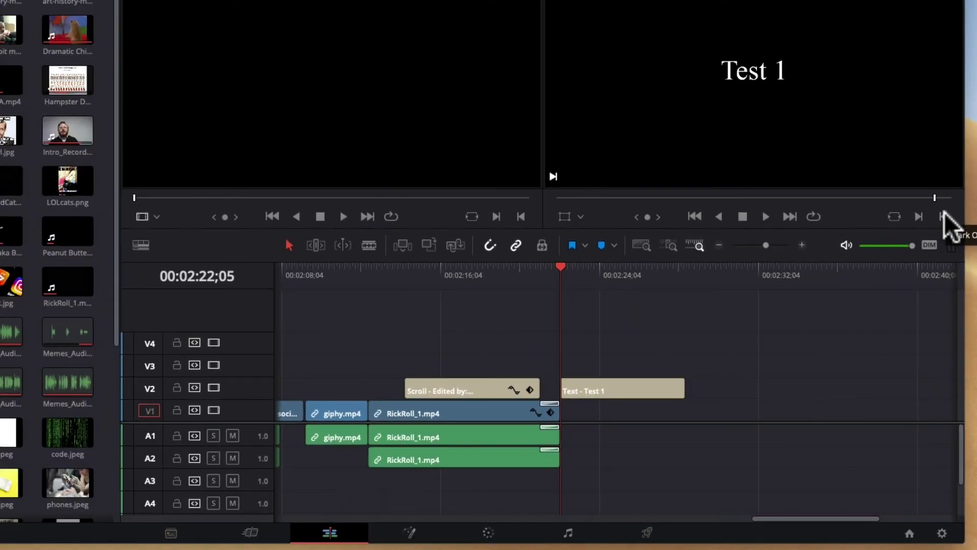
pyautogui.click(944, 215)
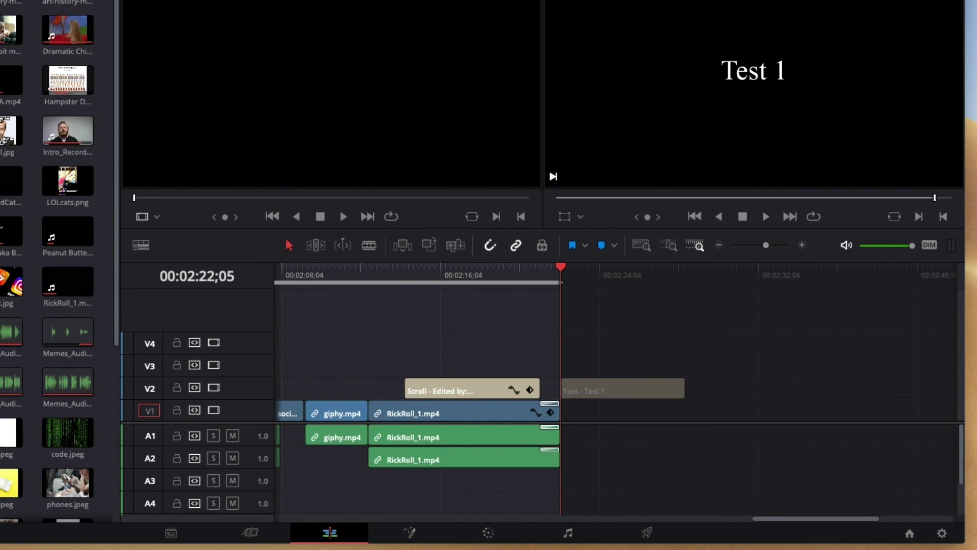
pyautogui.moveTo(771, 518); pyautogui.dragTo(776, 499)
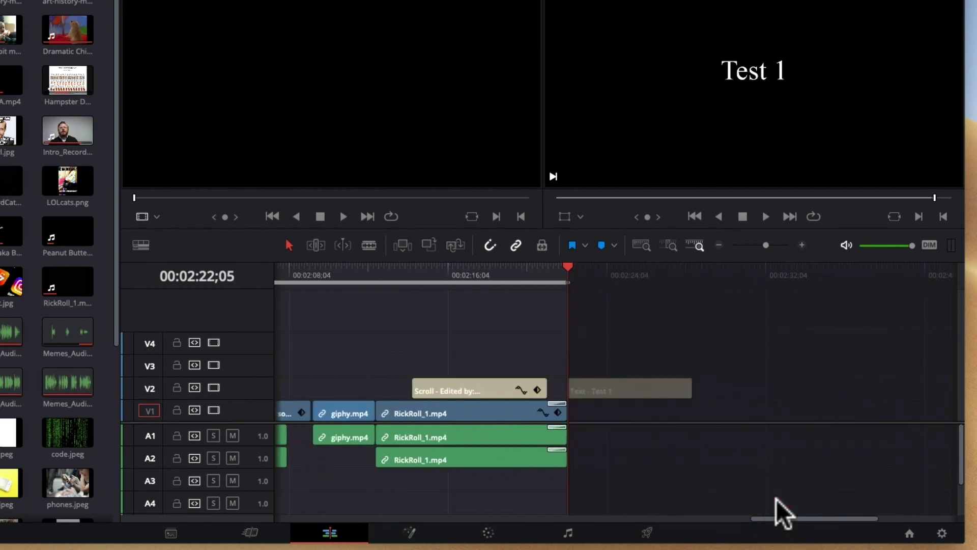
pyautogui.moveTo(774, 518); pyautogui.dragTo(723, 516)
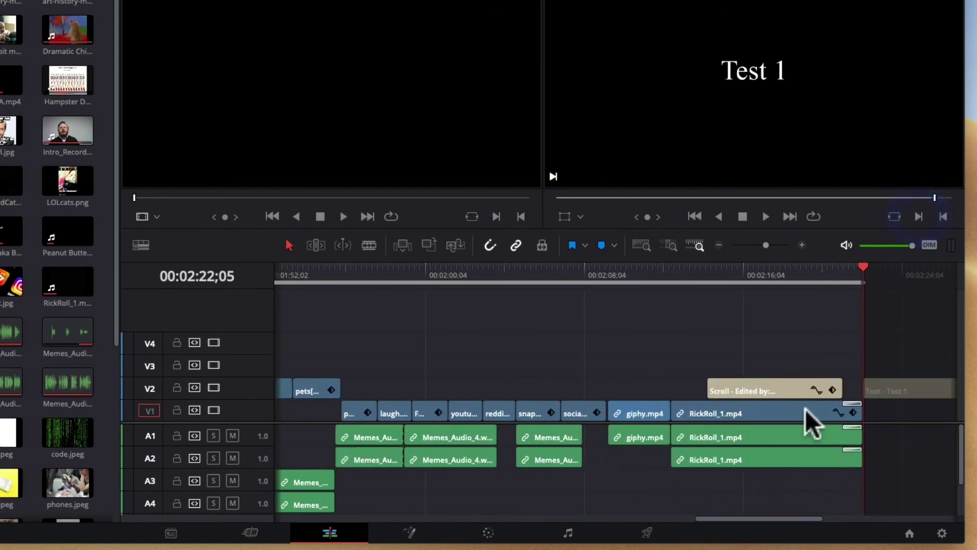
pyautogui.click(671, 268)
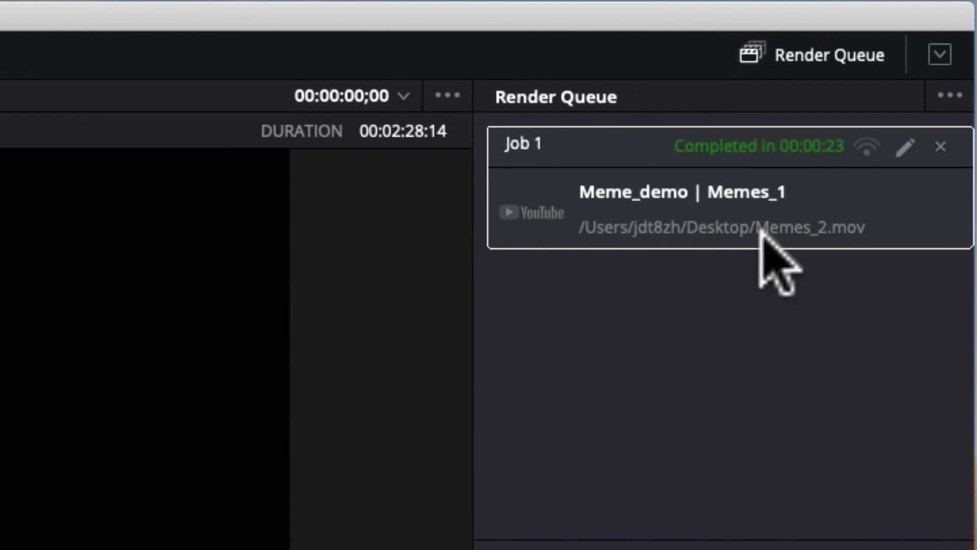
# Step: Reveal the completed Job 1 render from the render queue in Finder
pyautogui.rightClick(712, 227)
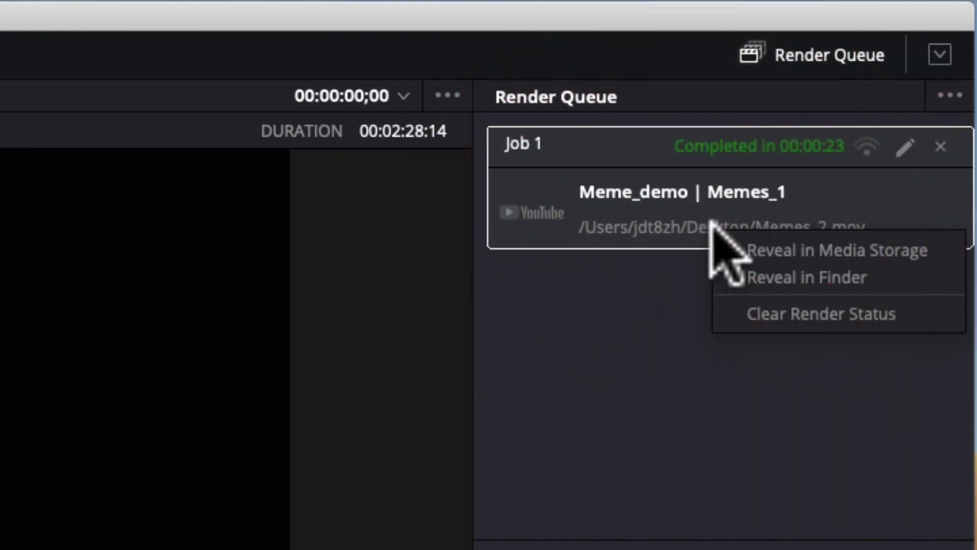
pyautogui.click(853, 278)
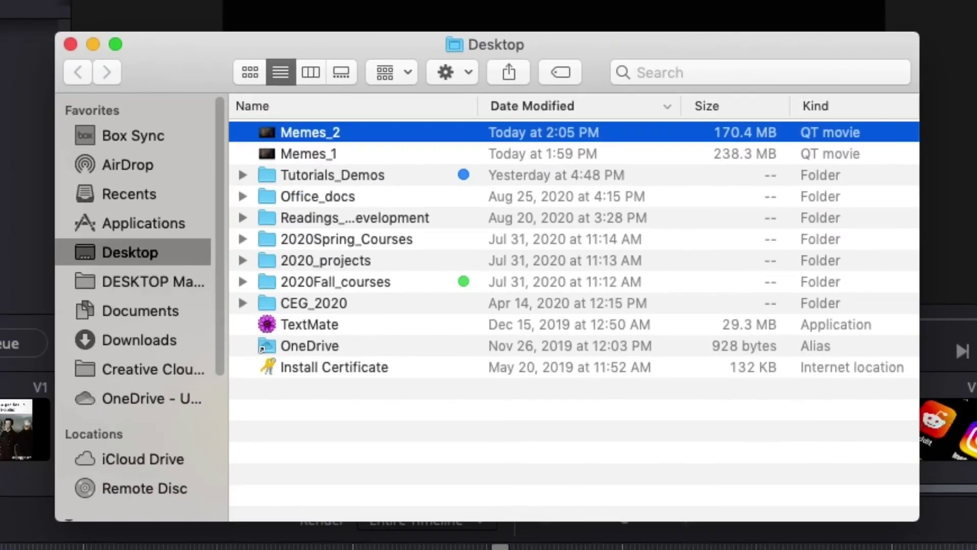